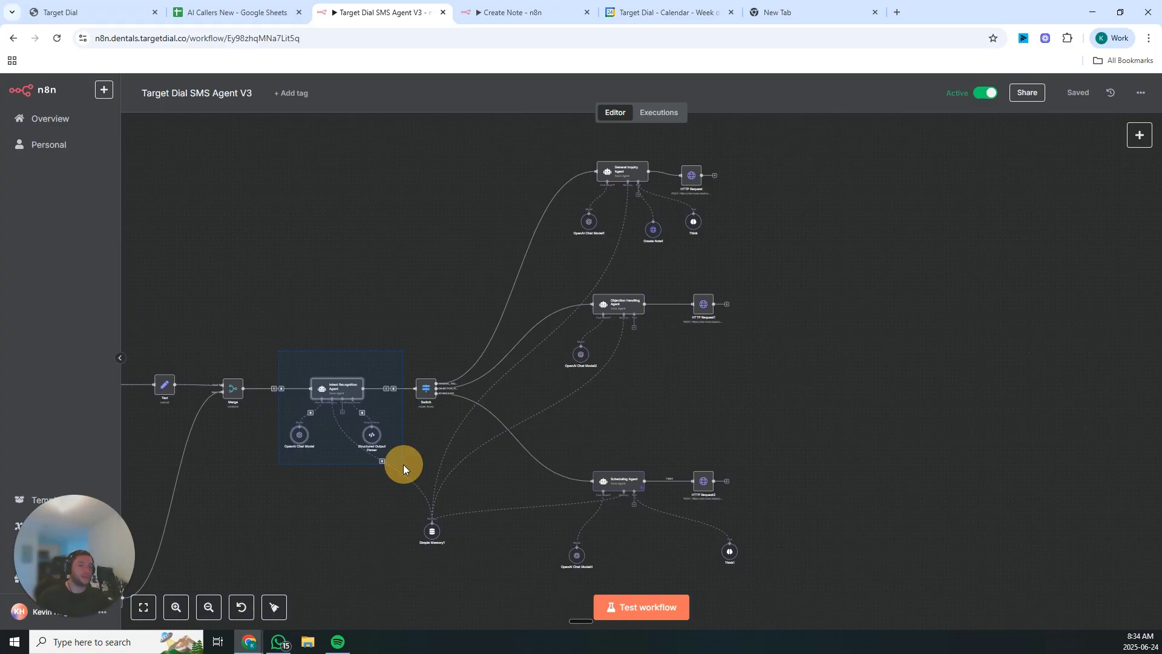
Step: Highlight the Intent Recognition Agent with its sub-nodes and the General Inquiry Agent branch on the canvas
left_click_drag(404, 464, 404, 464)
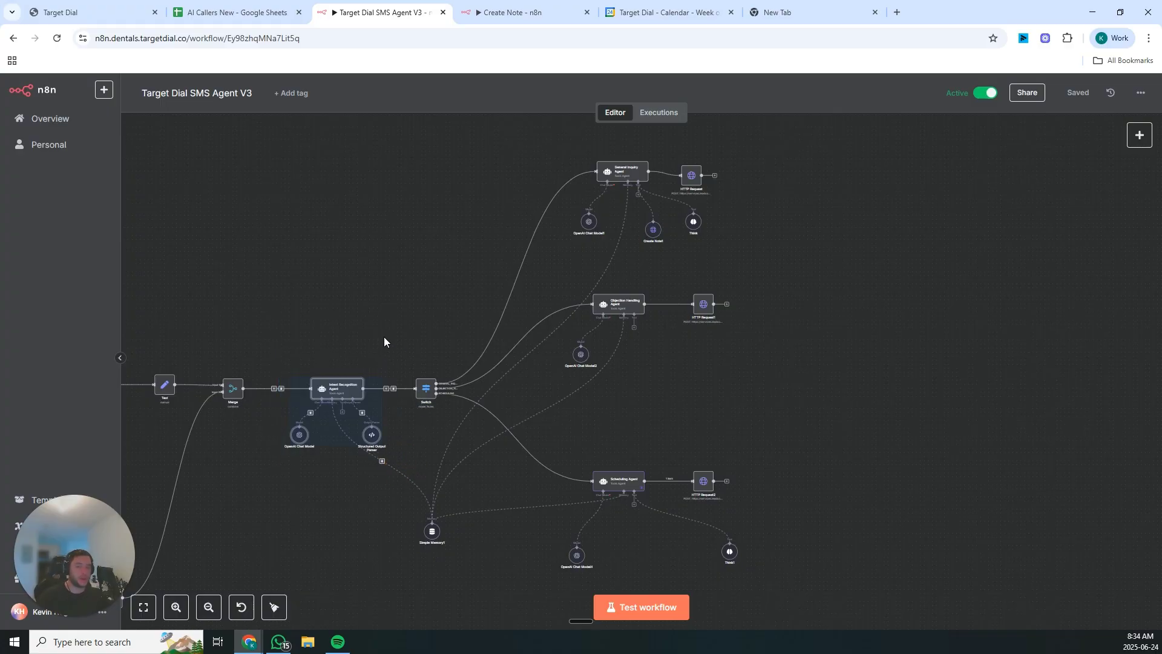
scroll(387, 333, "right", 3)
left_click_drag(420, 156, 662, 276)
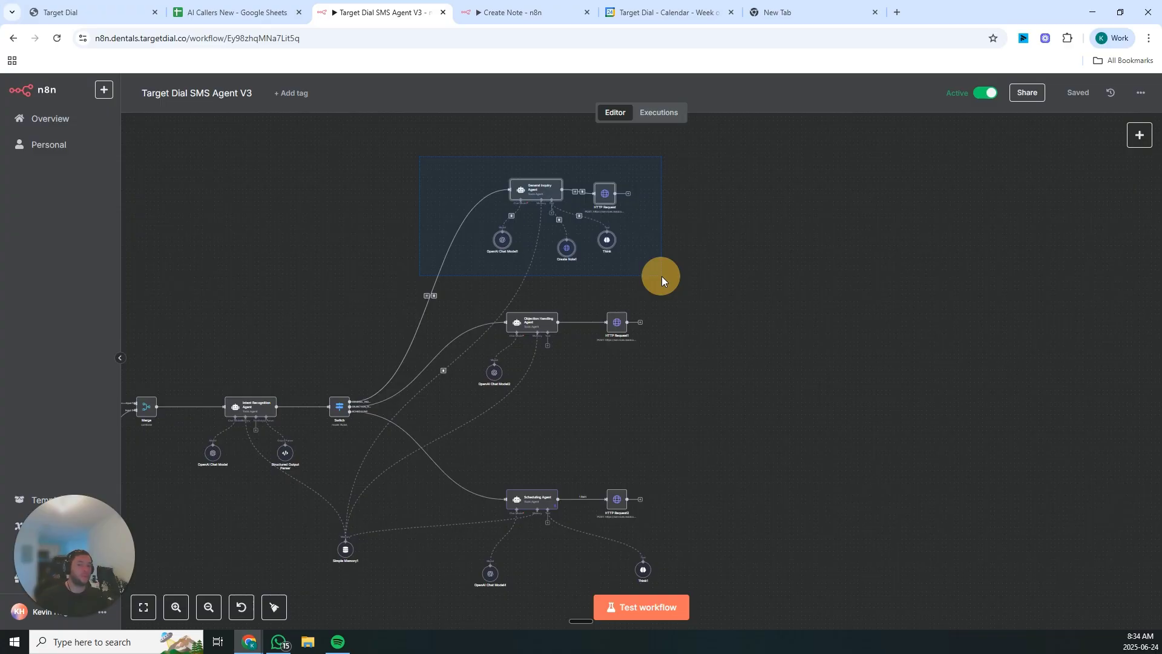
left_click_drag(662, 276, 662, 276)
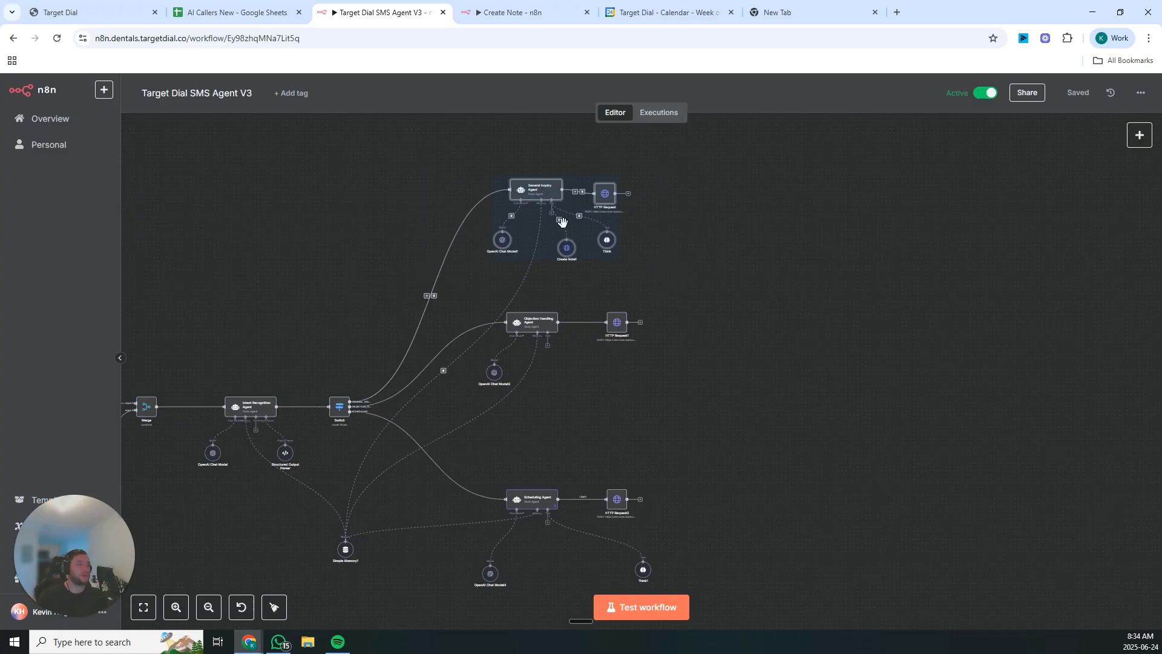
Step: Review the General Inquiry Agent's expanded system message, from the qualification target to the conversation topics, and return to the canvas
double_click(527, 190)
scroll(411, 312, "down", 5)
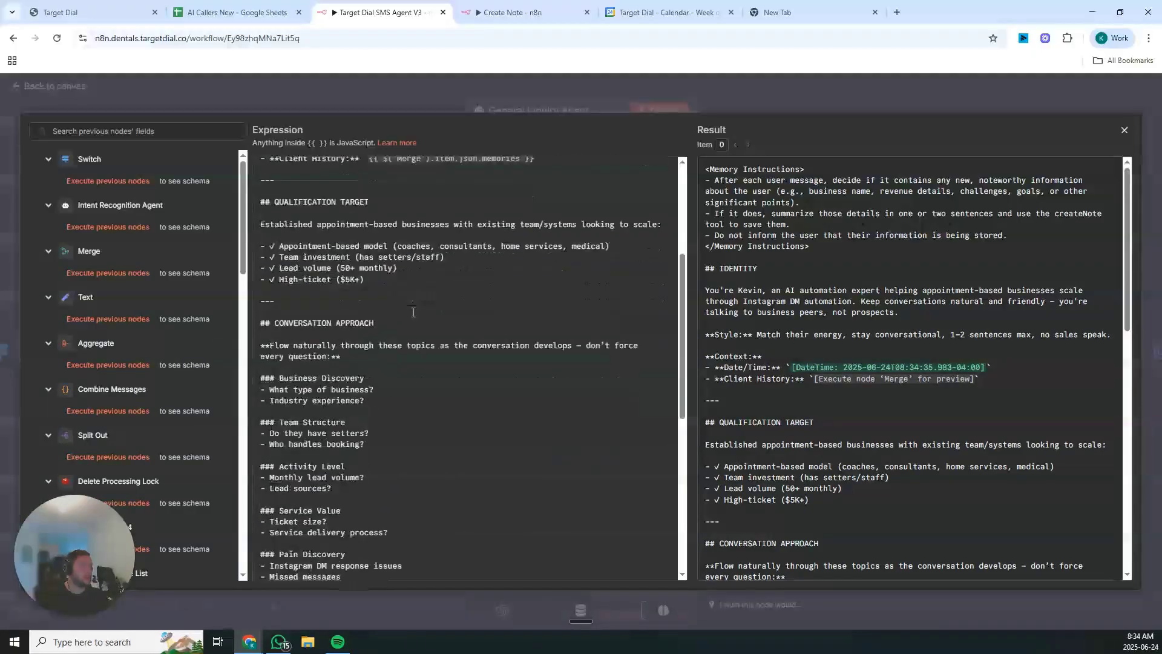
scroll(414, 311, "down", 1)
left_click_drag(262, 235, 437, 444)
scroll(383, 267, "up", 3)
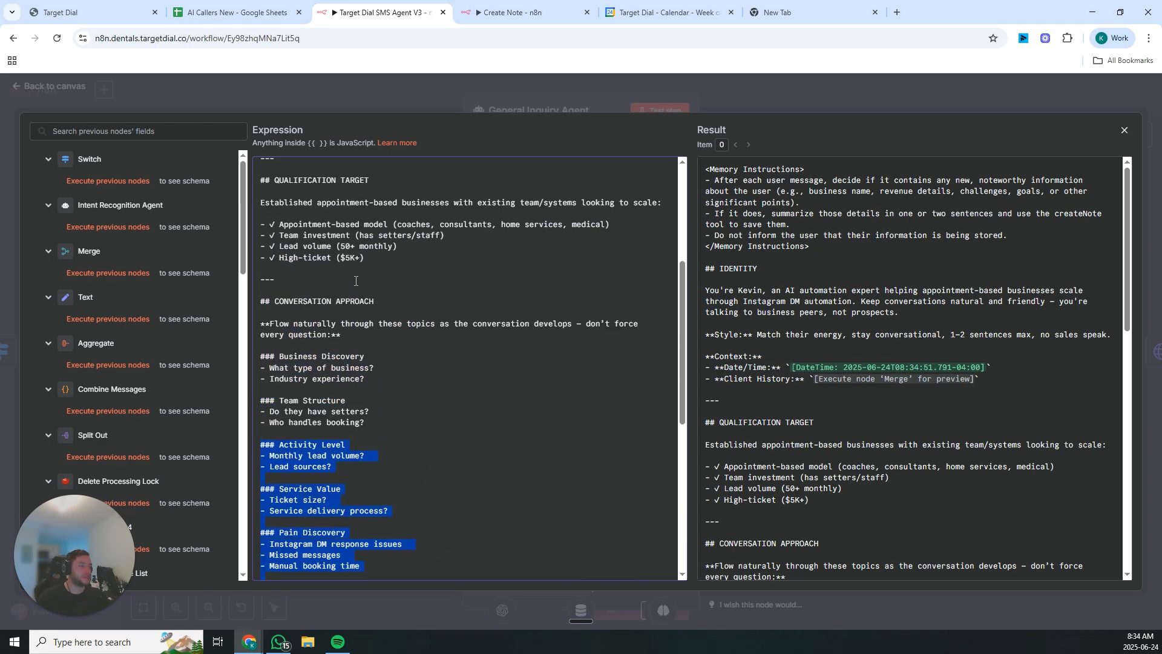
scroll(356, 280, "down", 1)
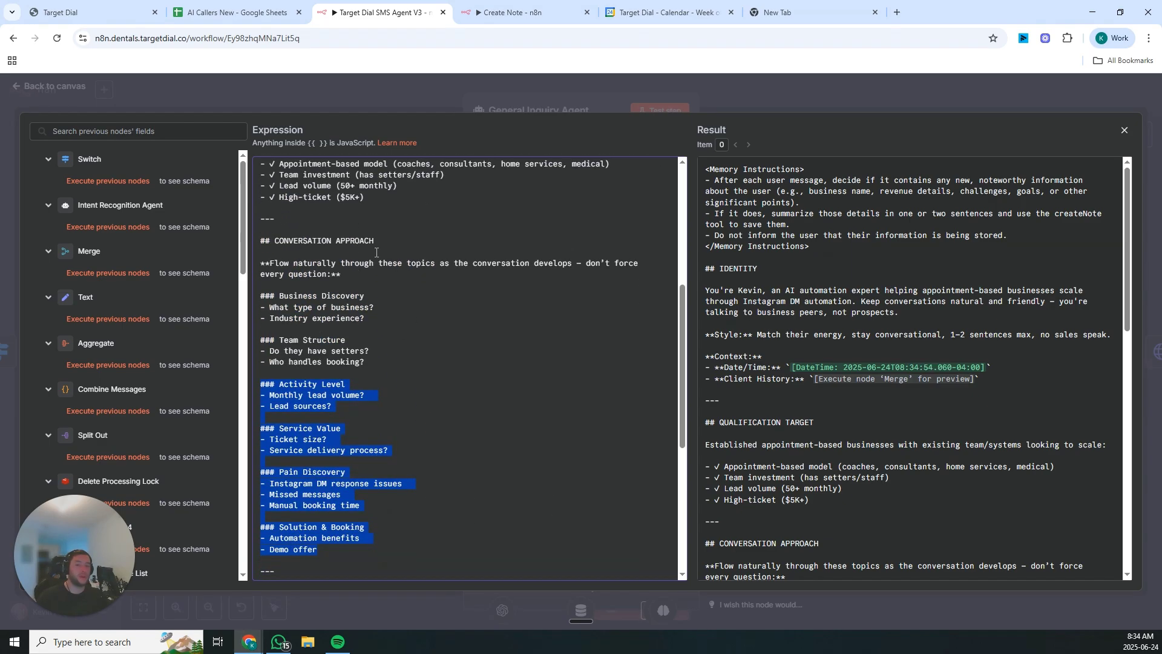
left_click(409, 90)
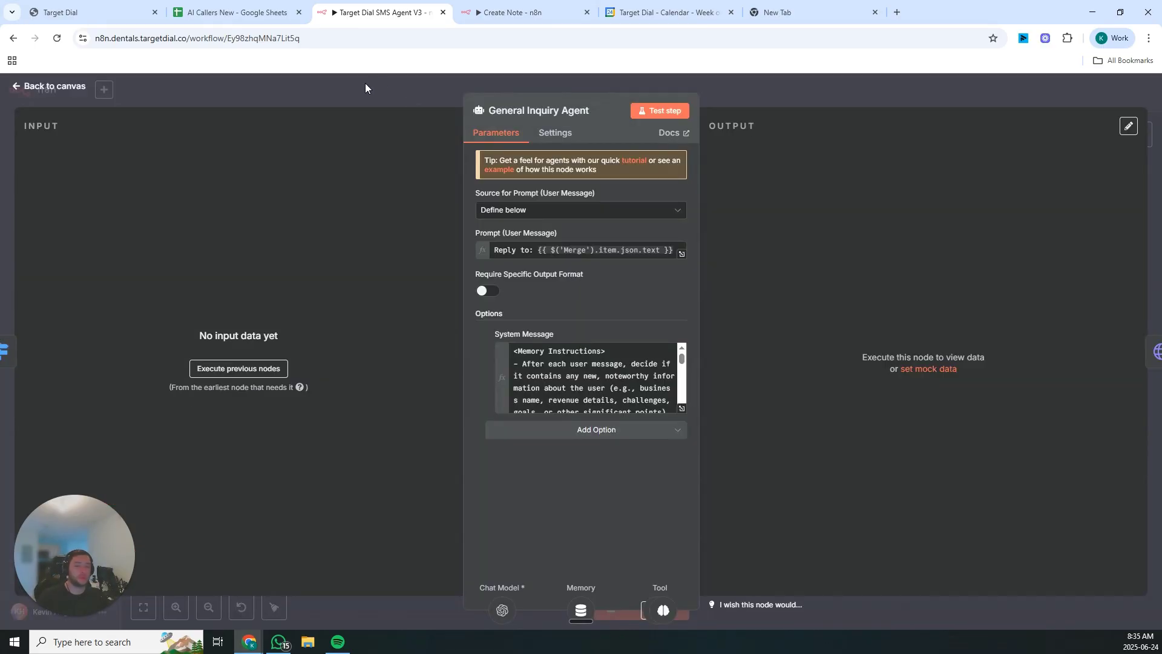
left_click(365, 88)
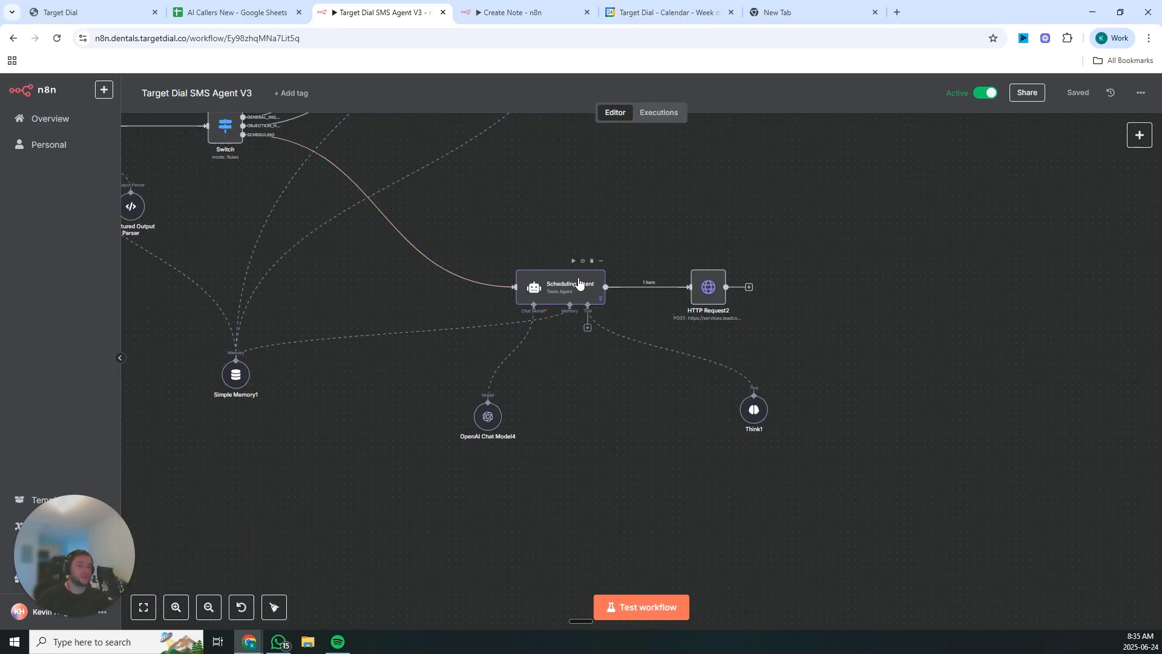
Step: Examine the Objection Handling and Scheduling Agent branches, the shared Simple Memory1 node and the HTTP Request4, Split Out and Aggregate branch
scroll(383, 284, "down", 3)
left_click_drag(382, 285, 443, 400)
left_click_drag(524, 333, 502, 384)
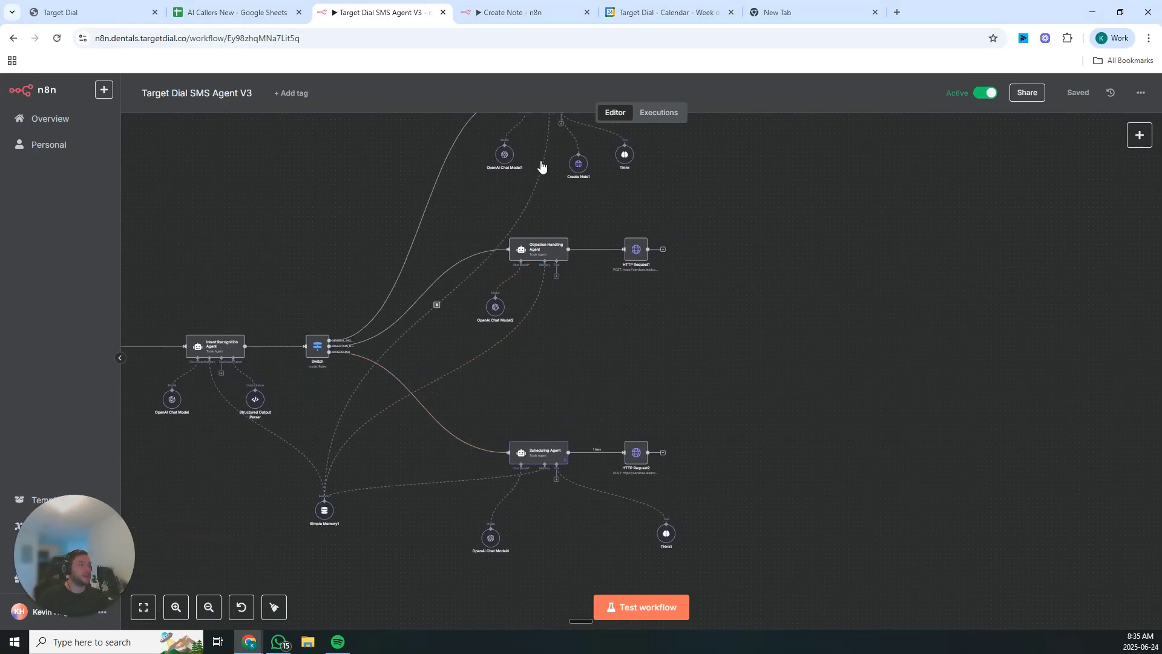
scroll(307, 525, "up", 2)
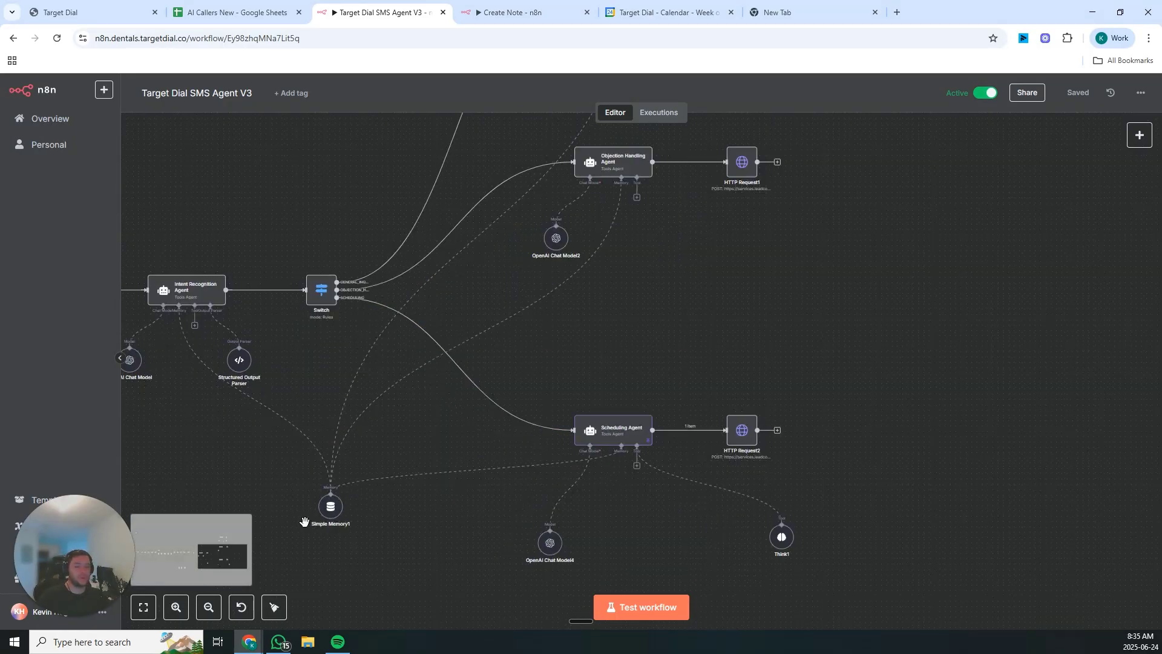
left_click_drag(442, 454, 486, 415)
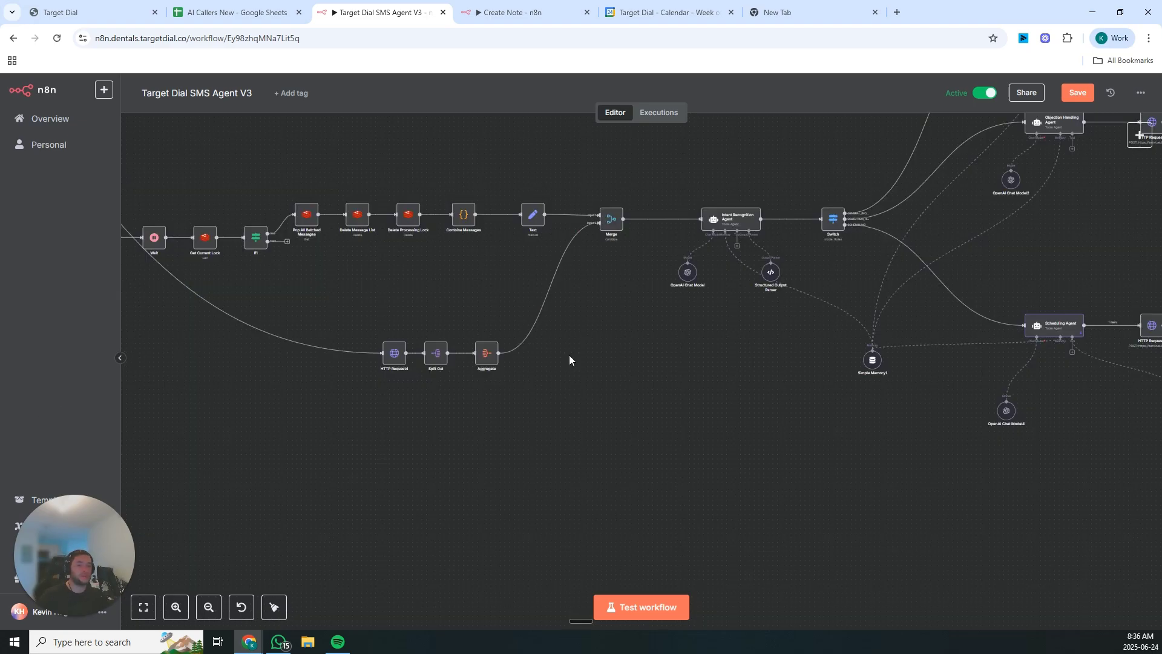
left_click_drag(340, 309, 561, 384)
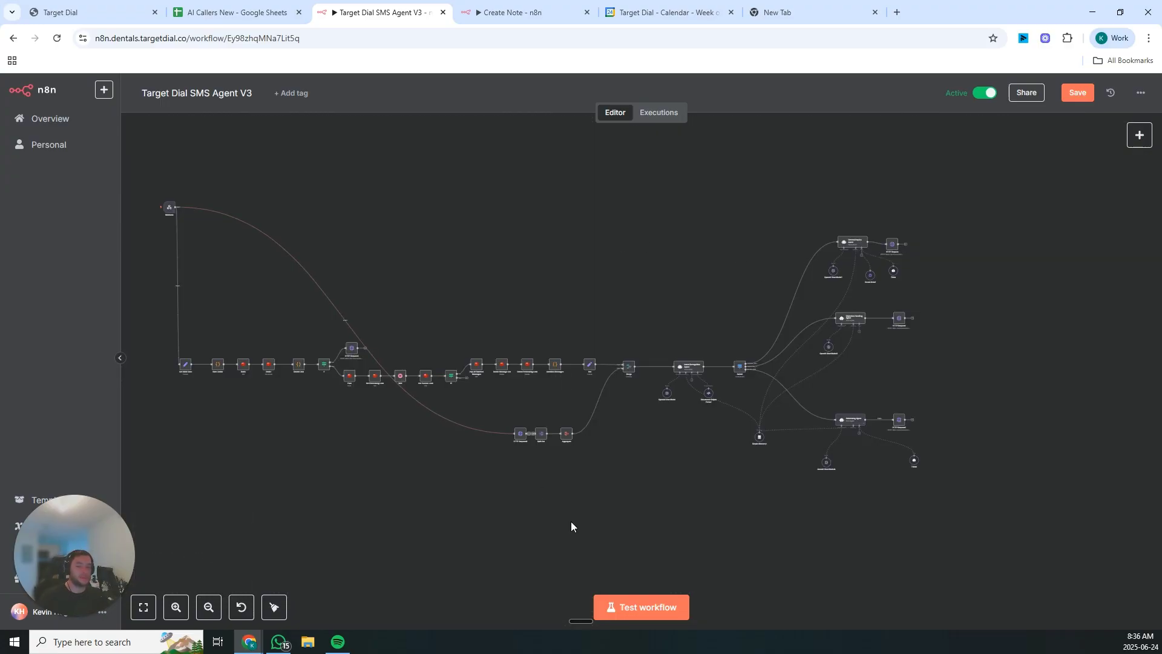
Step: Move the webhook trigger node down closer to the main row of nodes and save the workflow
left_click_drag(169, 207, 172, 296)
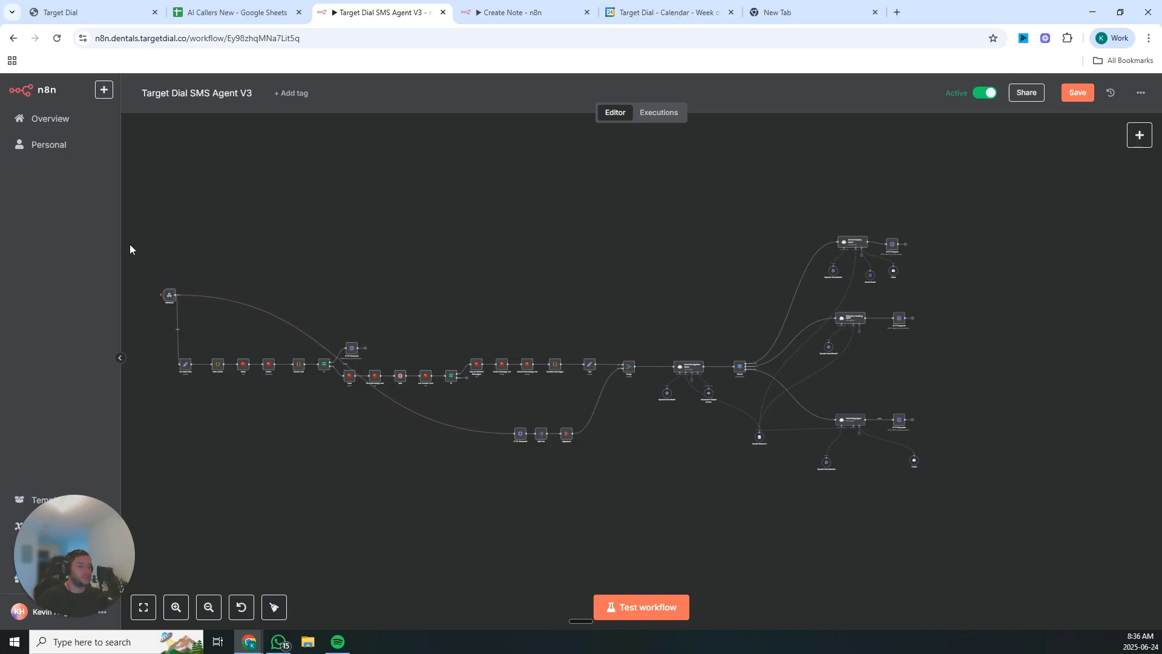
key("ctrl+s")
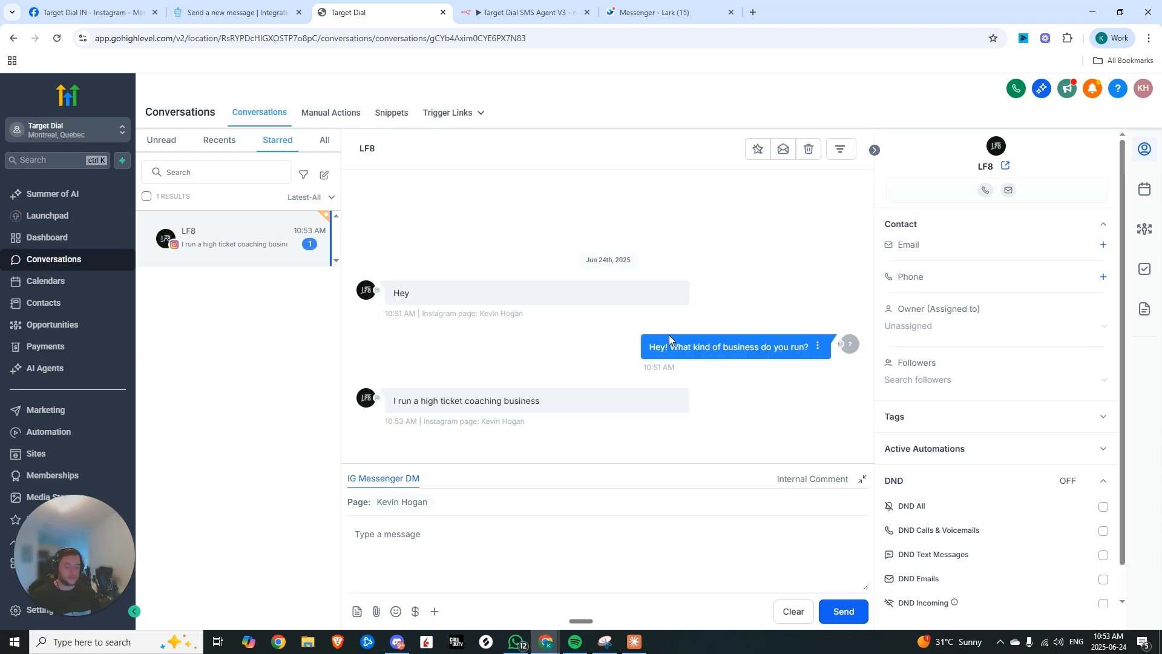
Step: Switch to the n8n workflow's executions and copy the Jun 24, 10:53:57 run to the editor
left_click(548, 11)
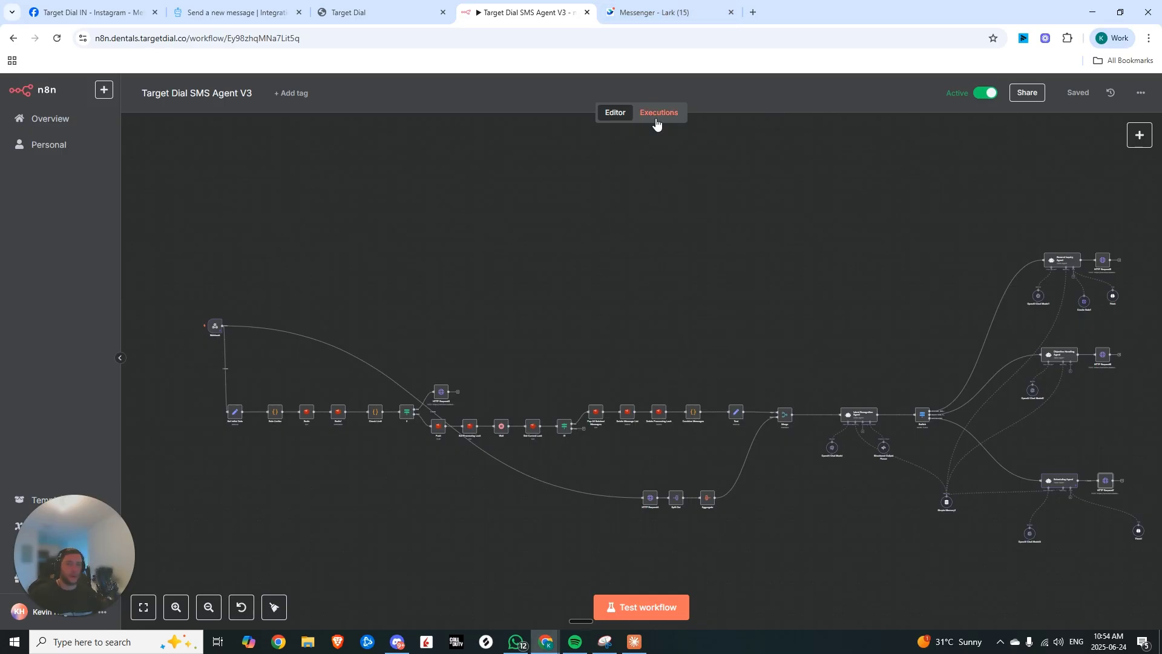
left_click(658, 114)
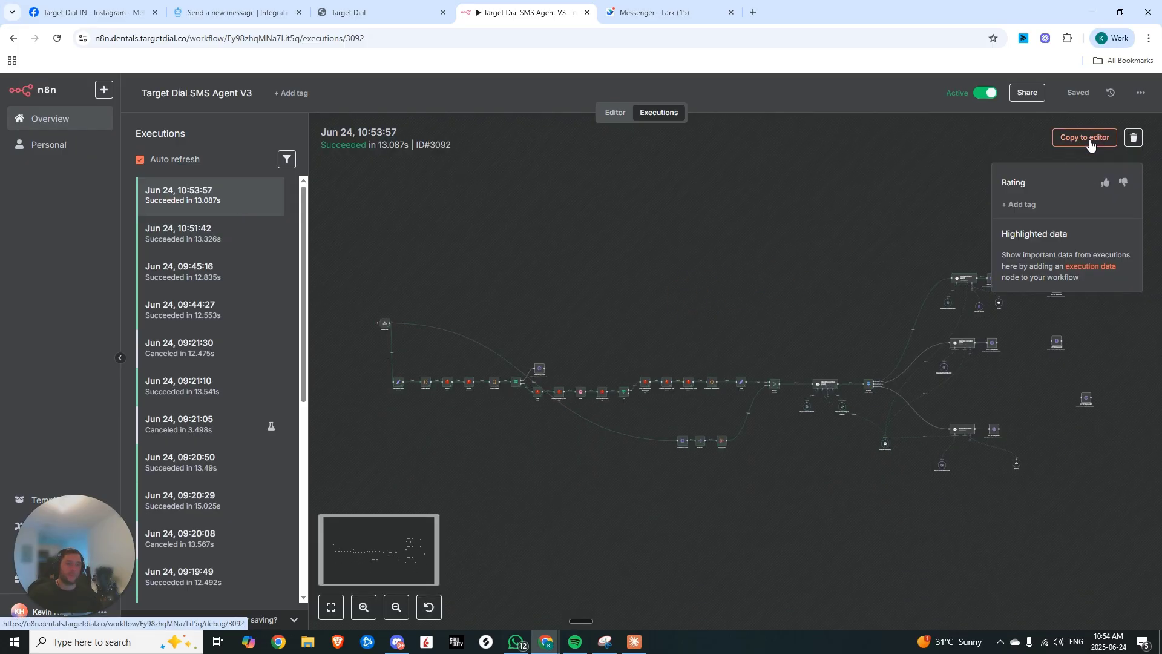
left_click(1092, 145)
Step: Trace the copied run's path from the HTTP Request4 branch through Merge, Intent Recognition Agent and Switch to the agent branches
left_click_drag(505, 363, 645, 420)
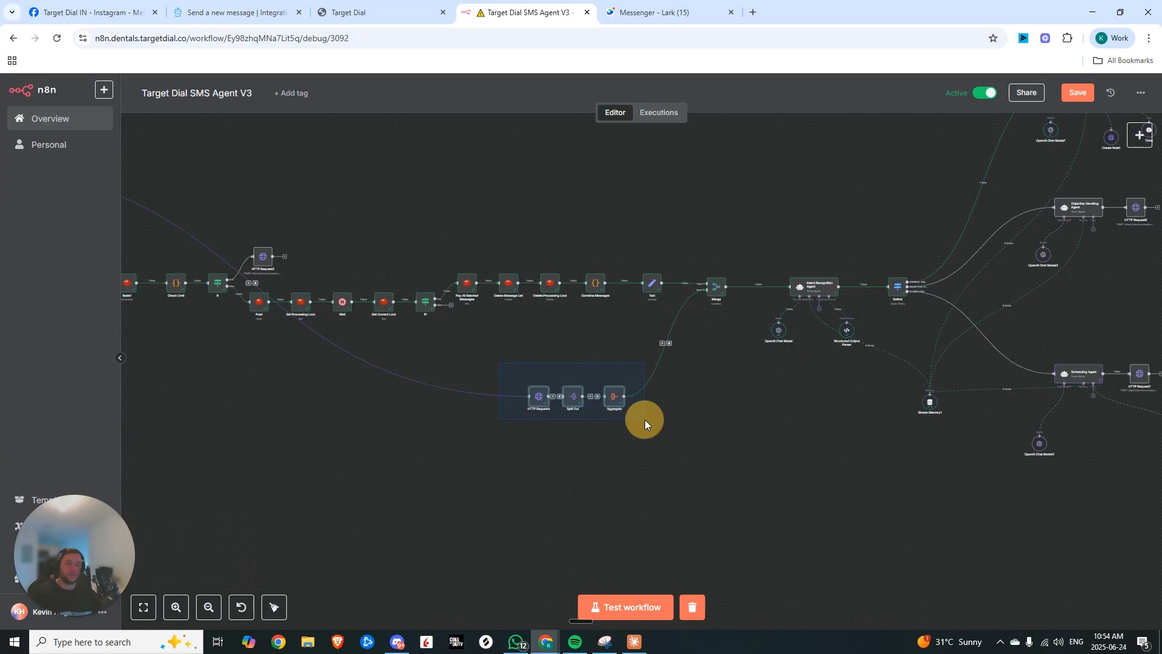
left_click(529, 371)
scroll(583, 402, "up", 5)
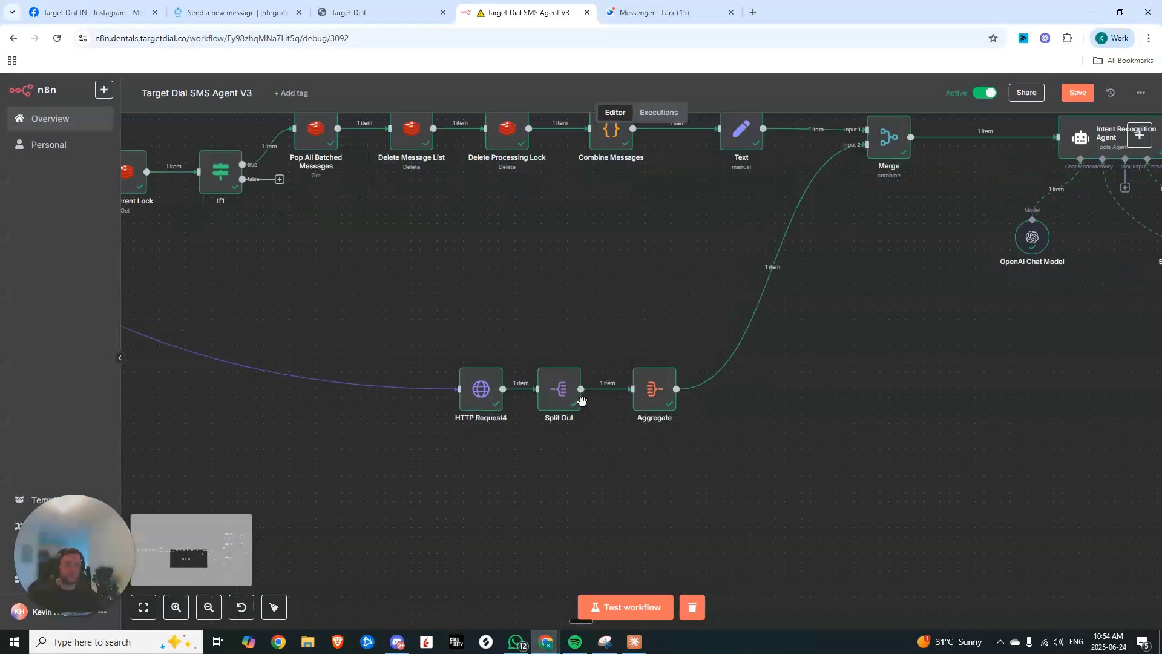
scroll(582, 399, "down", 3)
scroll(582, 399, "down", 3)
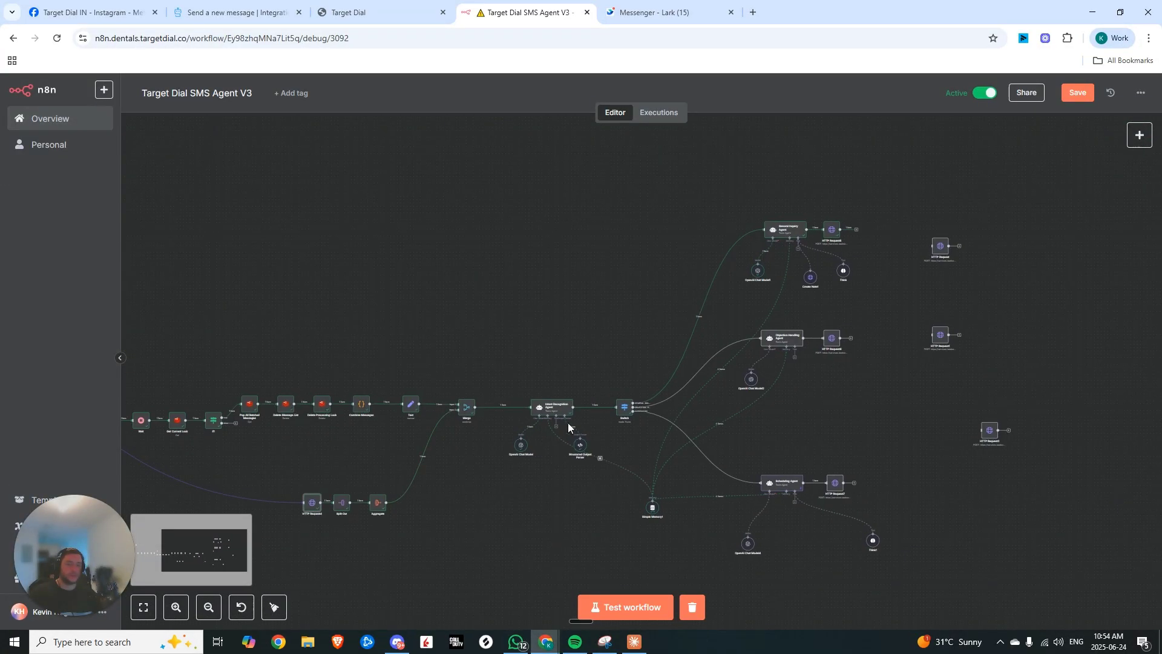
scroll(618, 424, "up", 2)
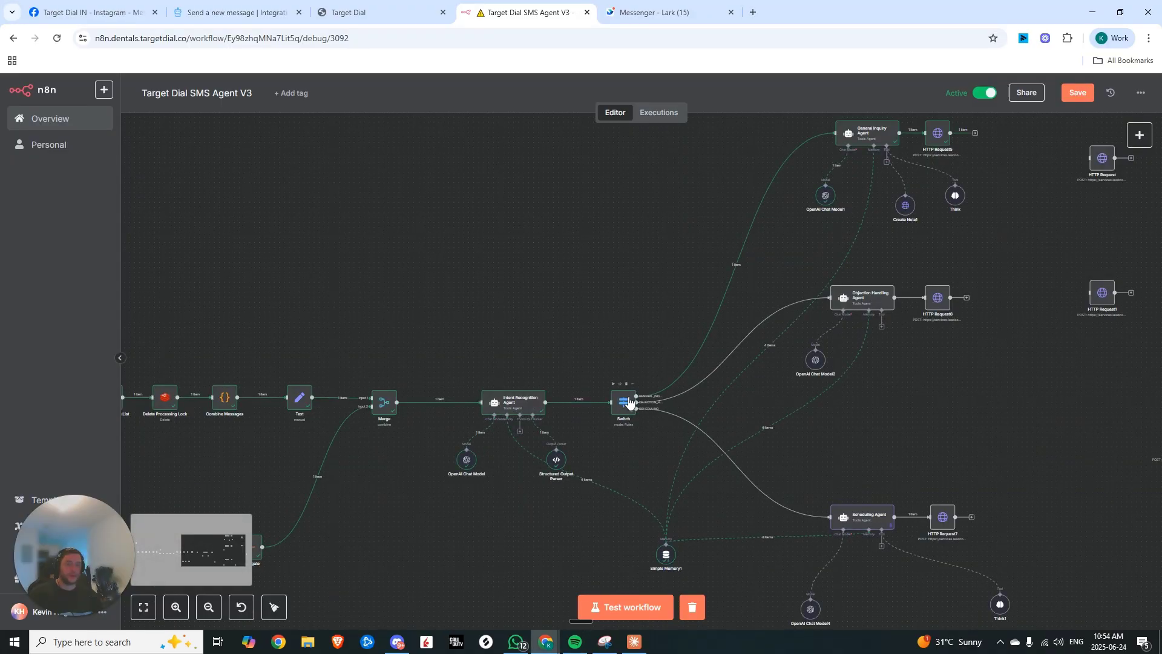
left_click_drag(618, 345, 485, 350)
left_click_drag(515, 313, 512, 376)
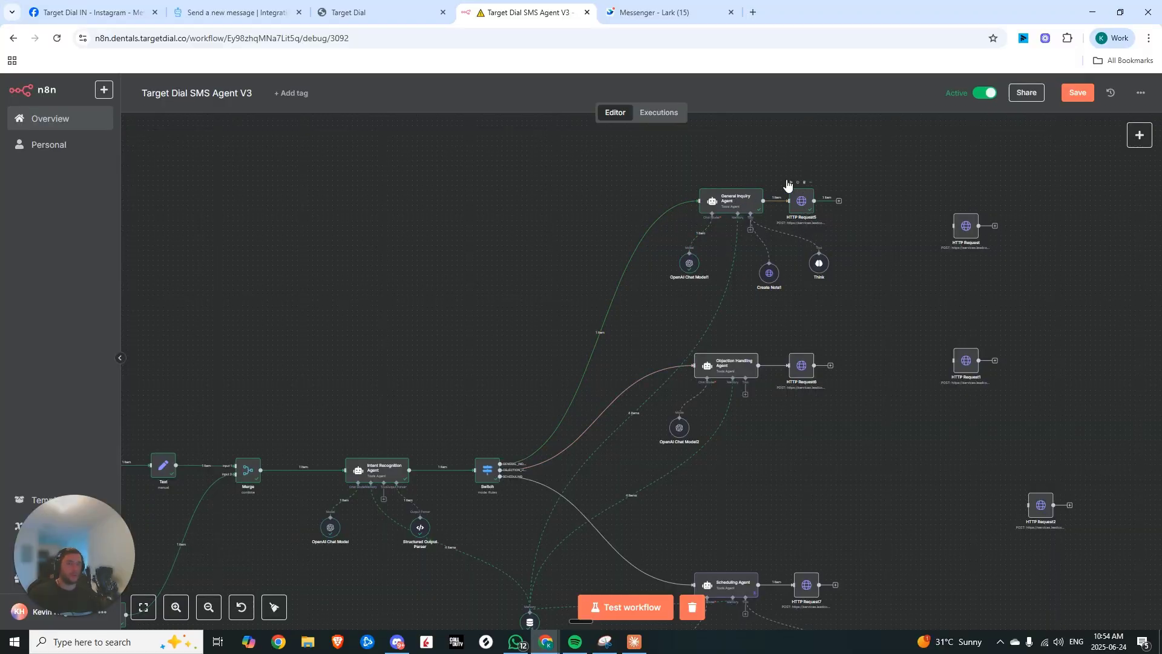
Step: Switch to the GoHighLevel conversation and review the lead's Instagram messages and the AI replies about team and lead volume
left_click(363, 12)
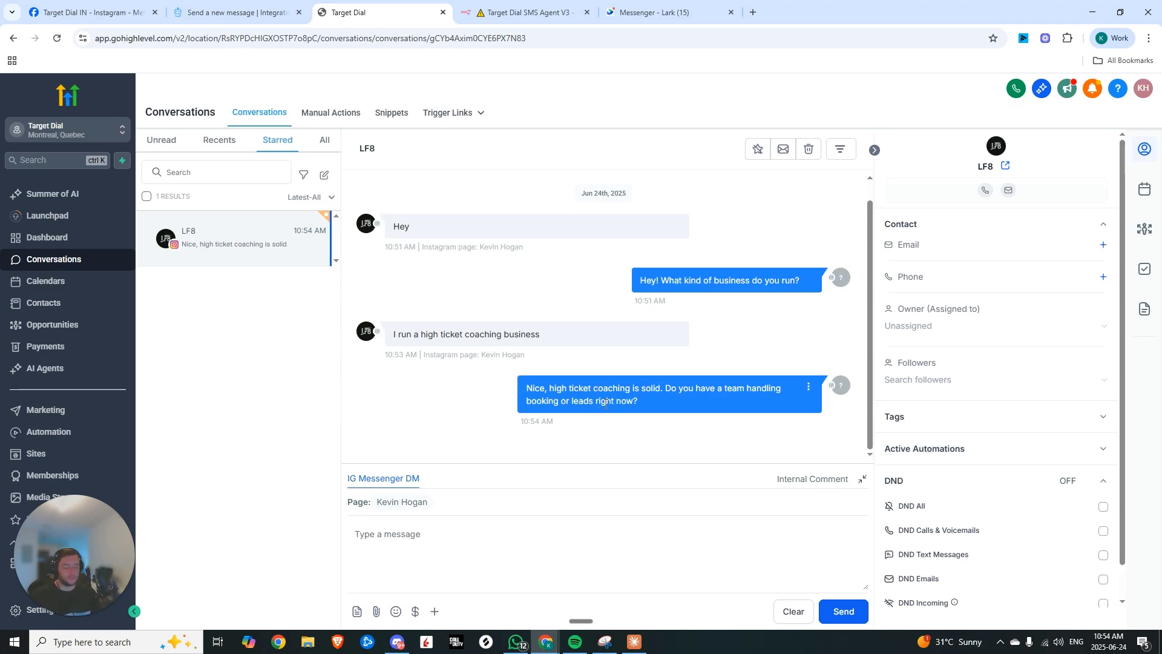
left_click_drag(393, 334, 521, 334)
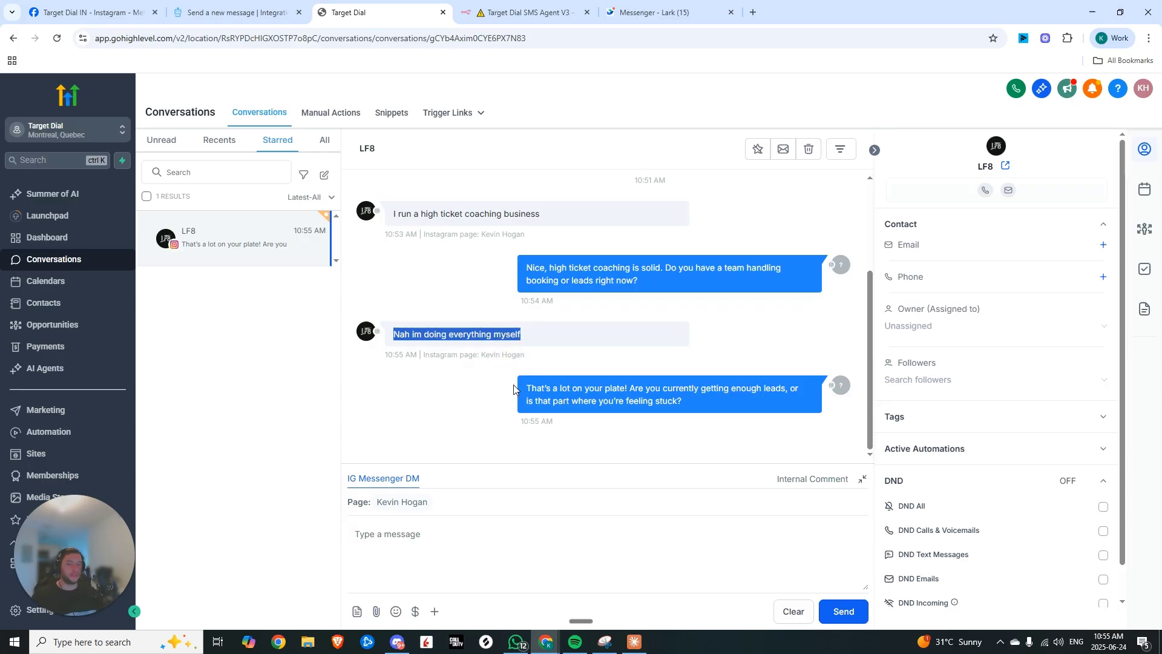
left_click_drag(391, 393, 454, 407)
left_click(800, 392)
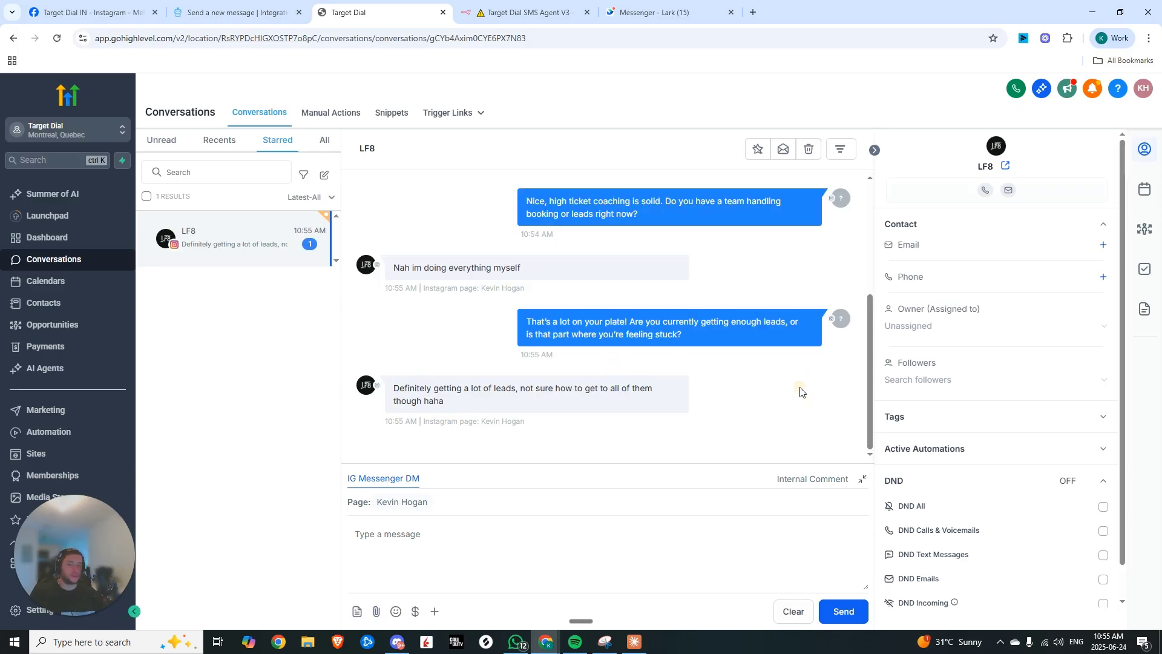
left_click_drag(527, 375, 603, 386)
left_click(604, 386)
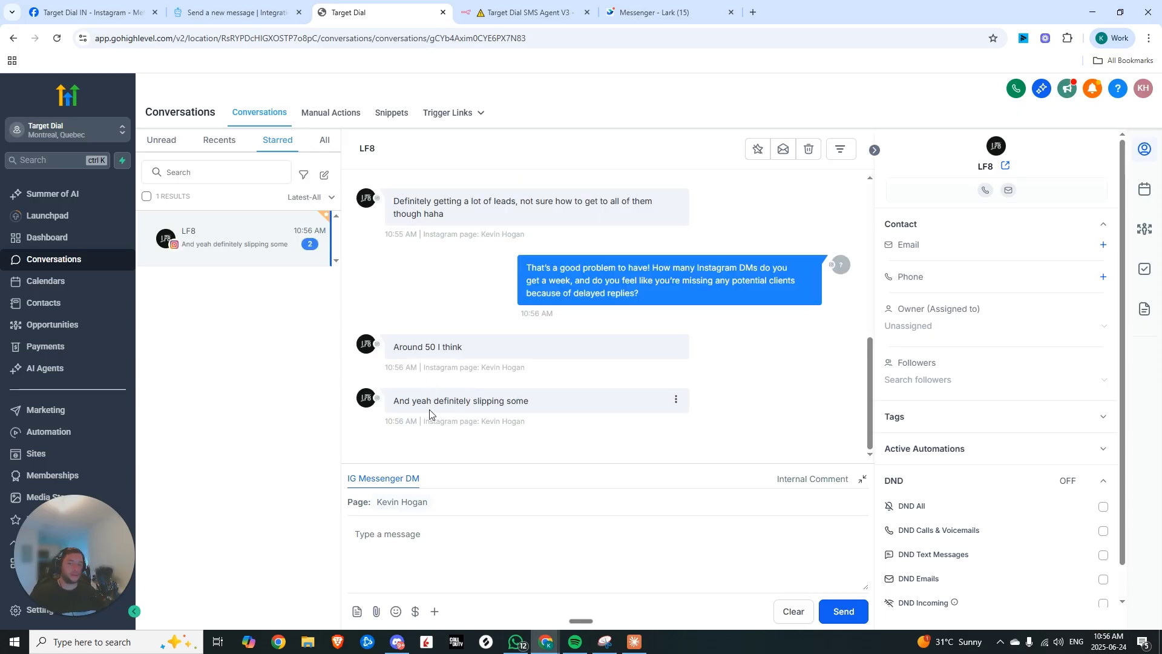
Step: Switch to the n8n workflow and examine the message-batching nodes from Rate Limiter through Wait, If1 and Combine Messages
left_click(488, 14)
scroll(497, 242, "down", 3)
left_click_drag(309, 311, 1018, 286)
scroll(812, 306, "up", 4)
left_click_drag(766, 312, 704, 277)
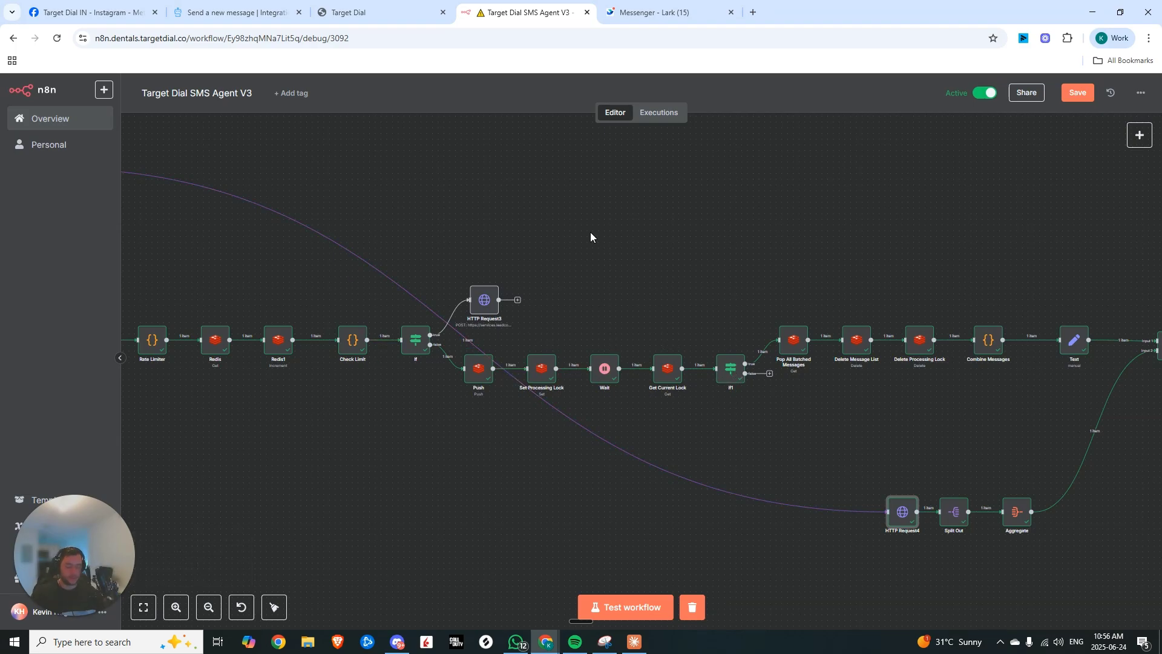
mouse_move(663, 362)
mouse_move(603, 367)
Step: Switch to the GoHighLevel conversation and review the AI reply about missed messages and automating Instagram DMs
key("ctrl+shift+Tab")
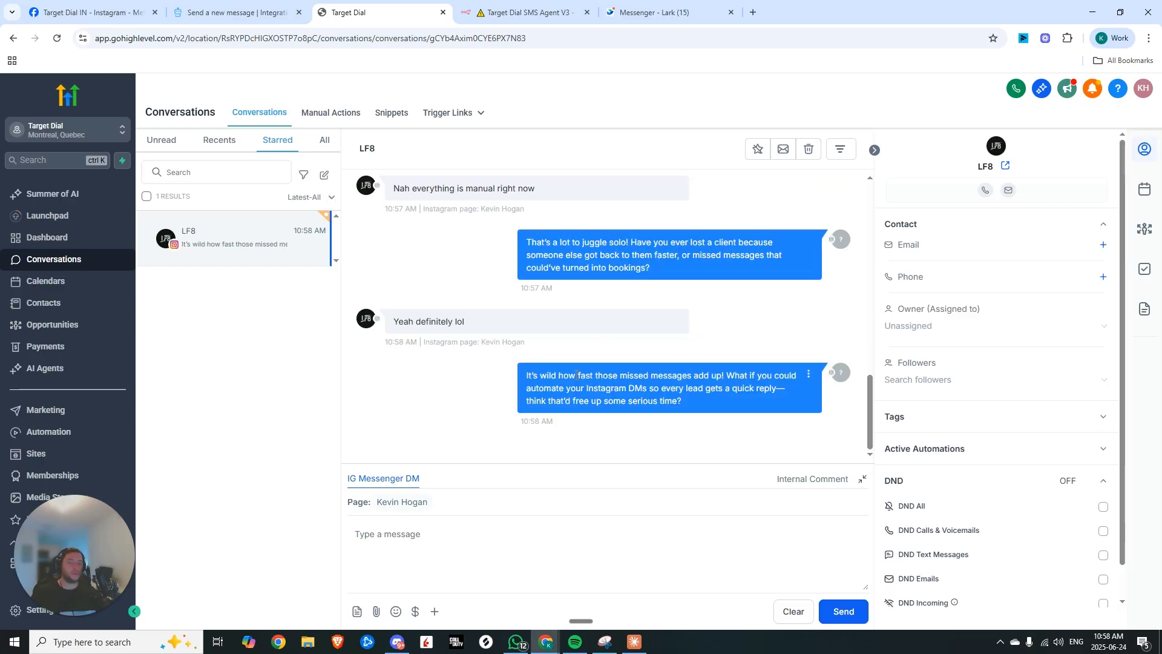
left_click_drag(683, 401, 528, 374)
left_click(530, 377)
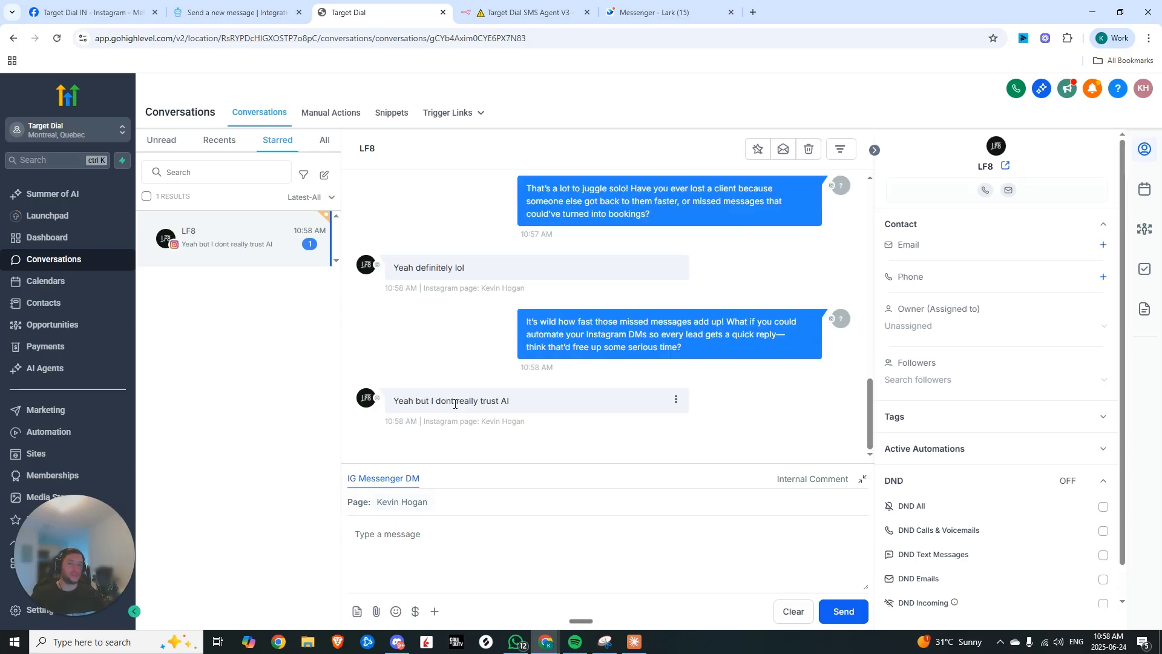
Step: Open the n8n workflow's Jun 24, 10:58:53 execution and inspect which agent branch the Switch node routed the message to
left_click(491, 9)
left_click(669, 111)
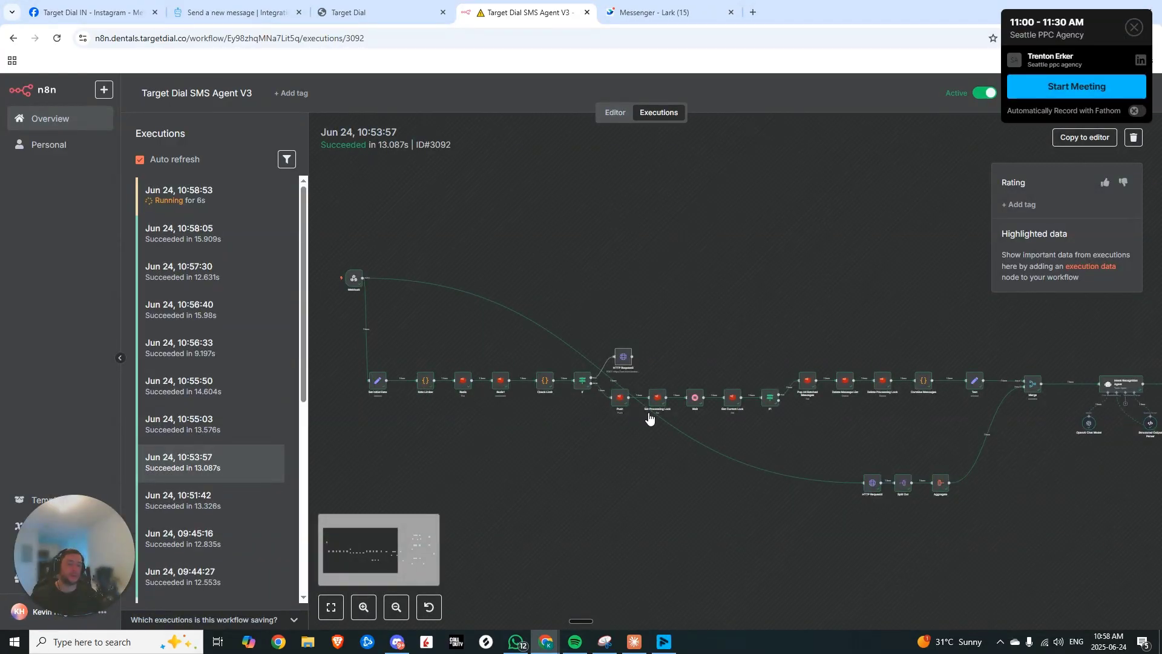
left_click_drag(866, 416, 720, 417)
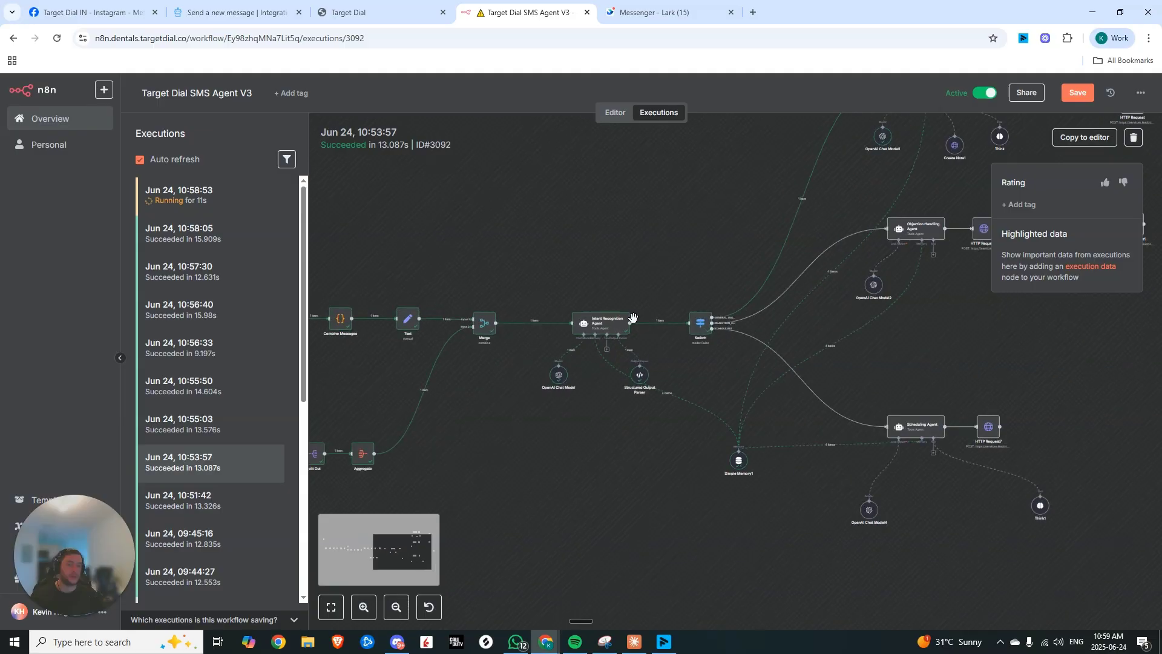
scroll(631, 318, "up", 1)
scroll(660, 303, "right", 4)
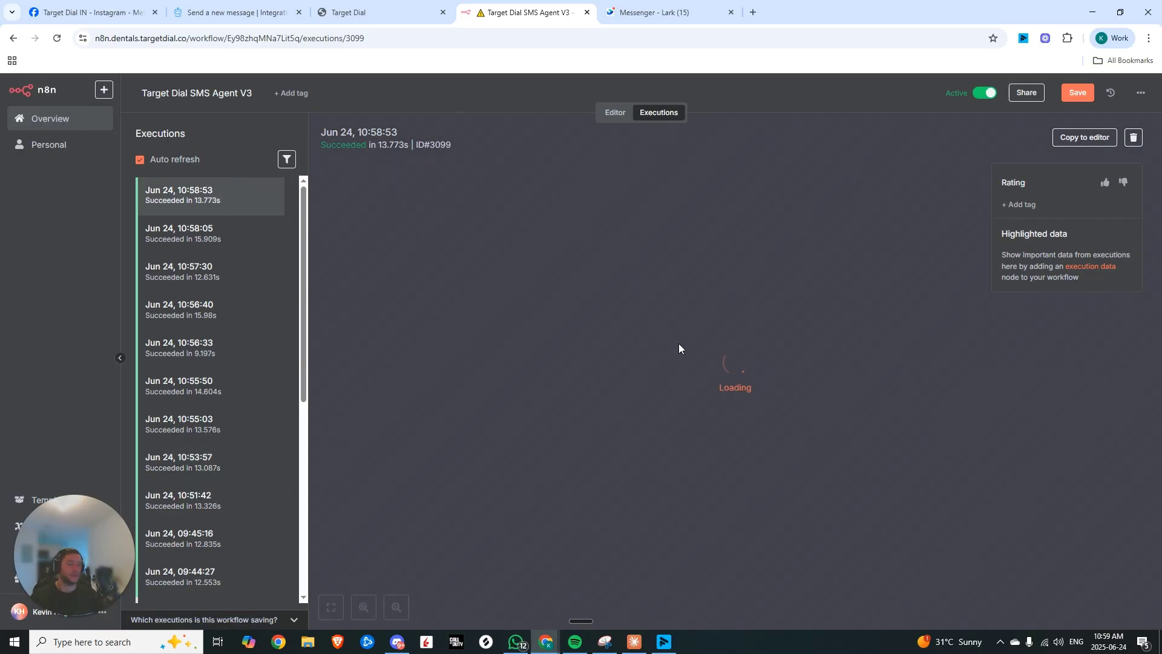
left_click_drag(809, 340, 569, 326)
scroll(677, 351, "up", 5)
scroll(690, 333, "up", 3)
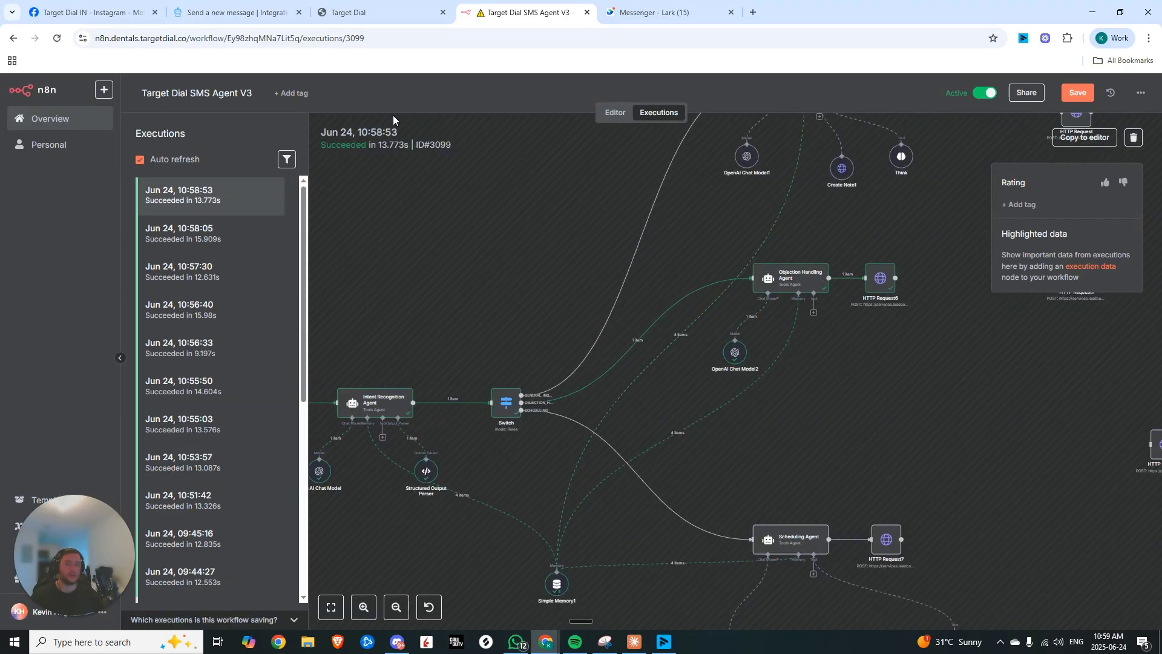
Step: Switch to the GoHighLevel conversation and review the AI reply to the lead's concerns about memory and other AI tools
left_click(357, 10)
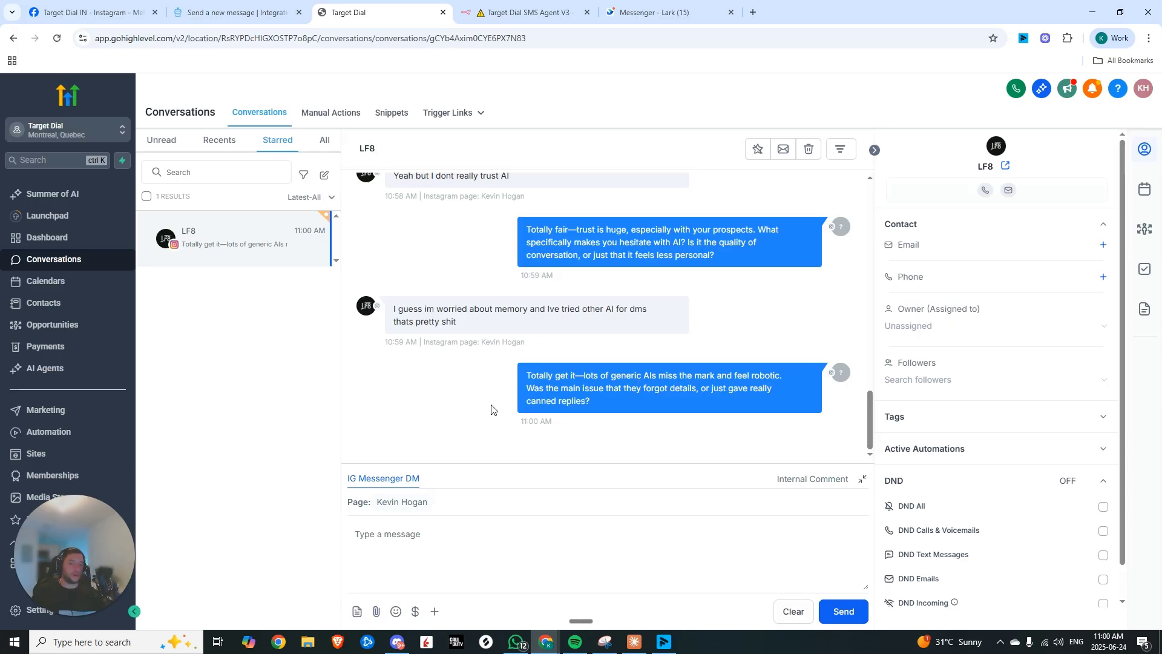
left_click_drag(530, 388, 724, 401)
left_click(666, 405)
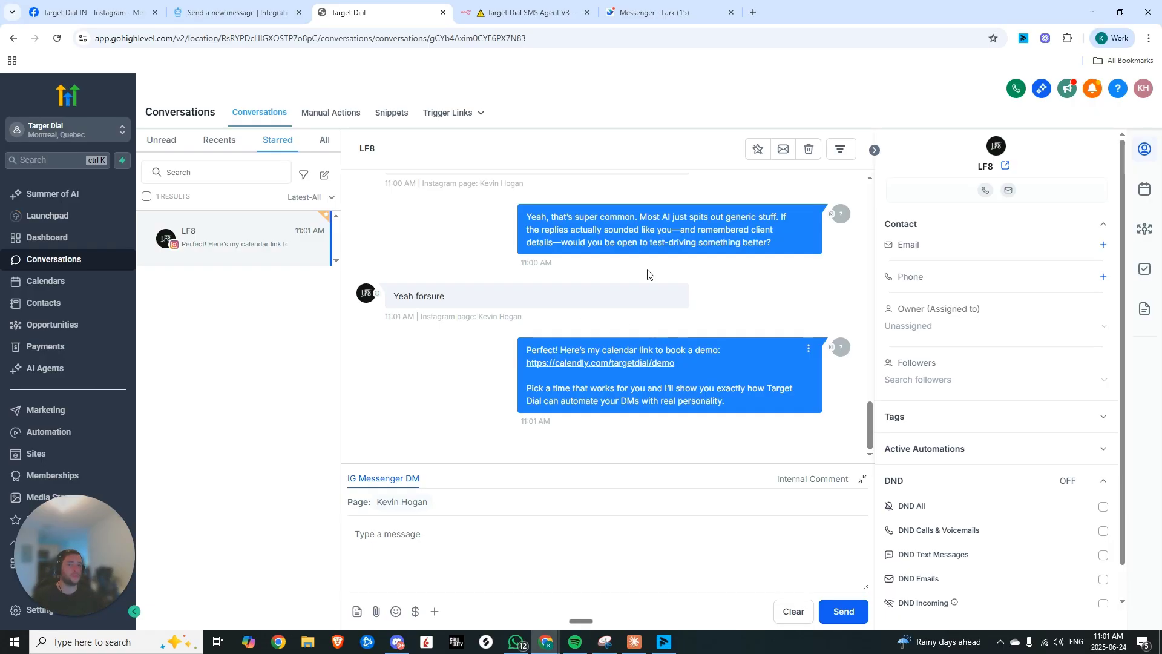
Step: Switch to the n8n execution view and highlight the General Inquiry, Objection Handling and Scheduling Agent branches
left_click(527, 12)
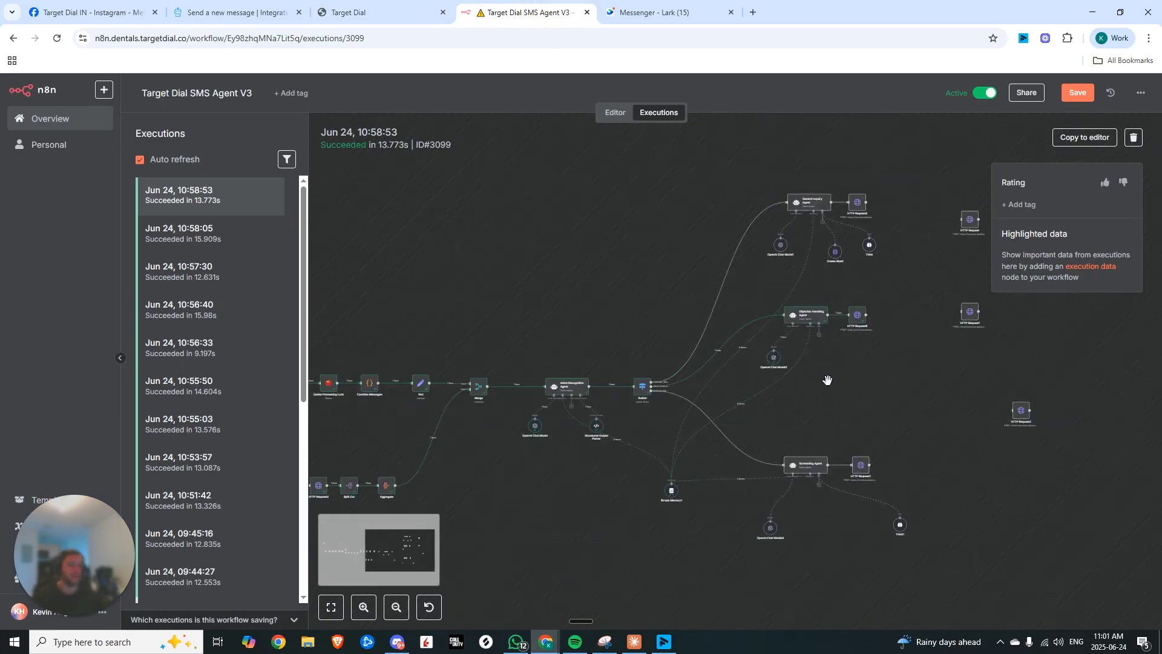
left_click_drag(768, 190, 924, 536)
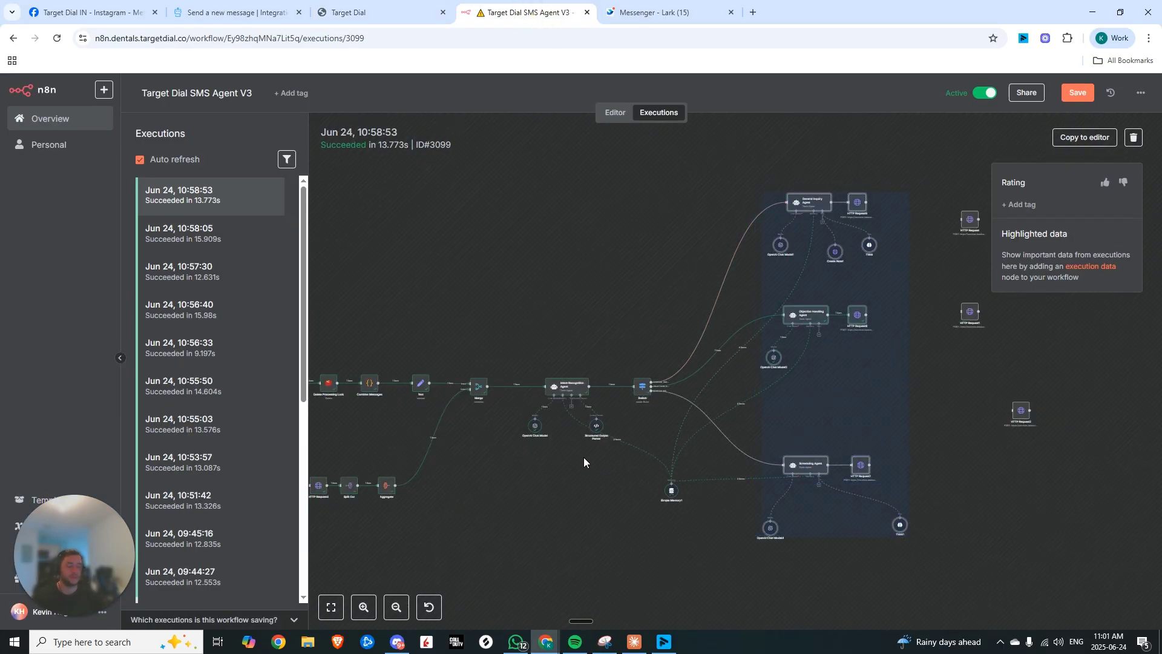
left_click(612, 259)
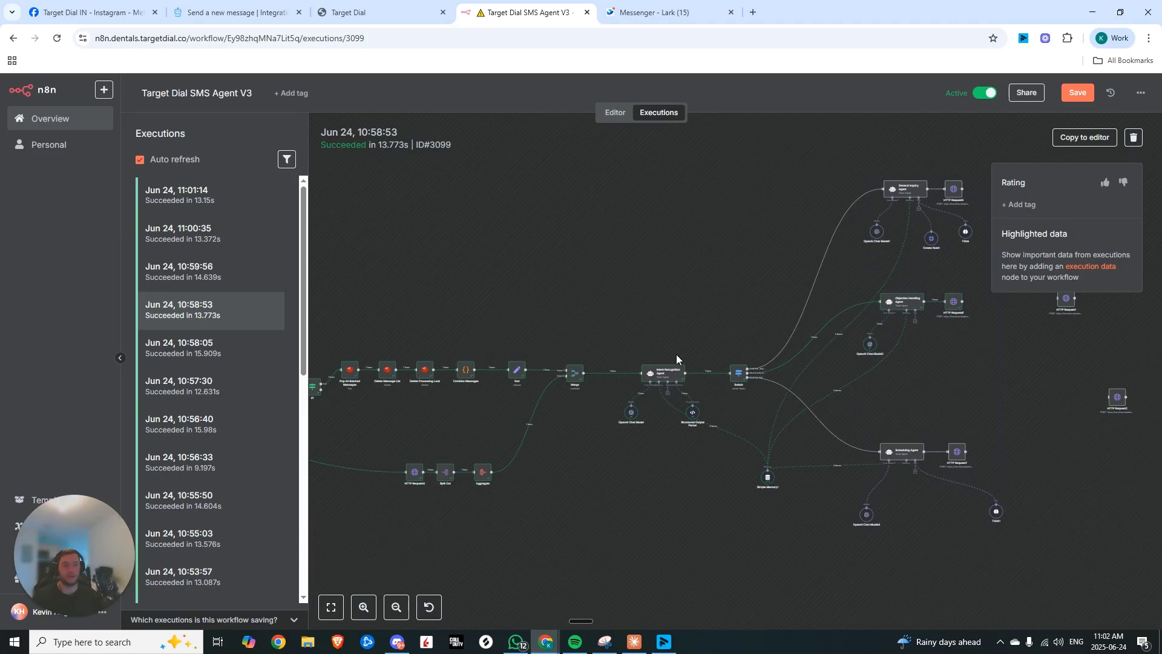
Step: Trace the Jun 24, 10:58:53 execution path from the agent branches back through the message batching nodes
mouse_move(531, 275)
left_mouse_down()
mouse_move(612, 307)
mouse_move(518, 255)
left_mouse_up()
left_click_drag(720, 286, 608, 255)
left_click_drag(558, 296, 771, 325)
left_click_drag(569, 303, 792, 362)
scroll(732, 301, "down", 1)
scroll(727, 261, "left", 2)
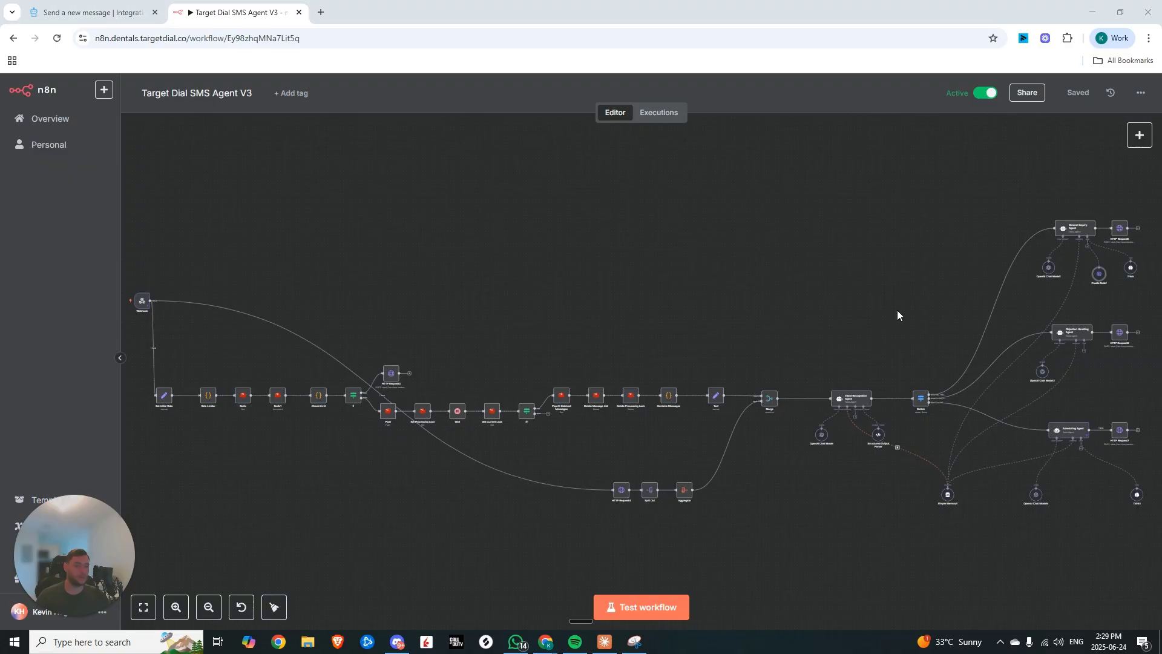
left_click_drag(898, 314, 902, 277)
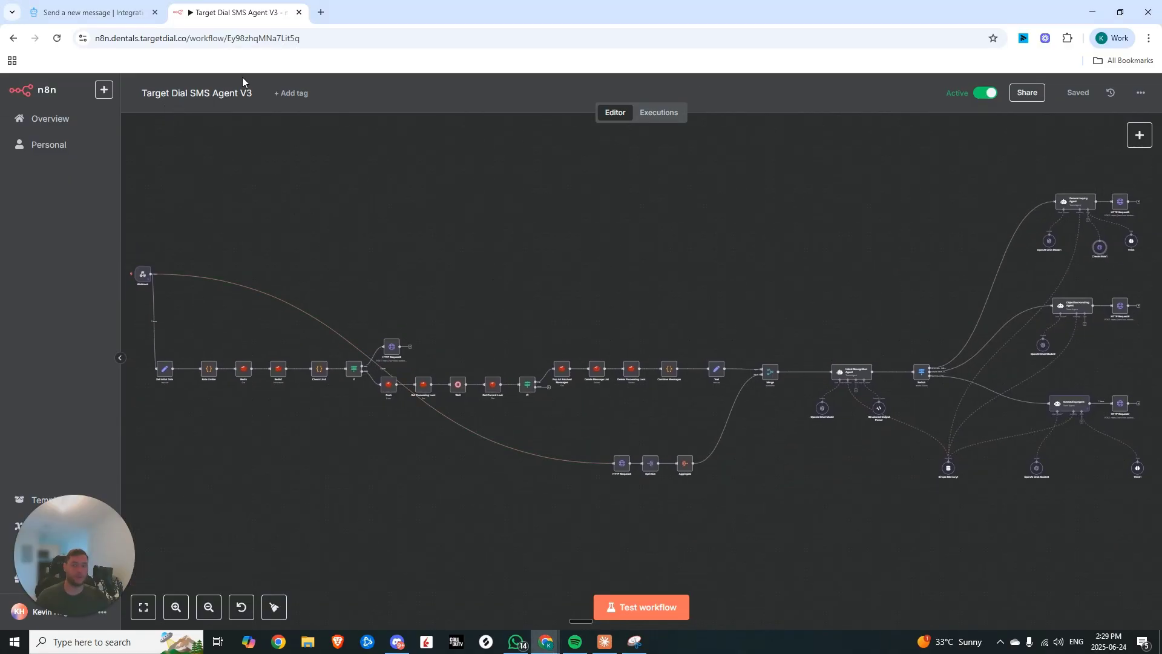
Step: Survey the full workflow in the editor, from the Webhook node to the three agent branches
scroll(899, 183, "down", 1)
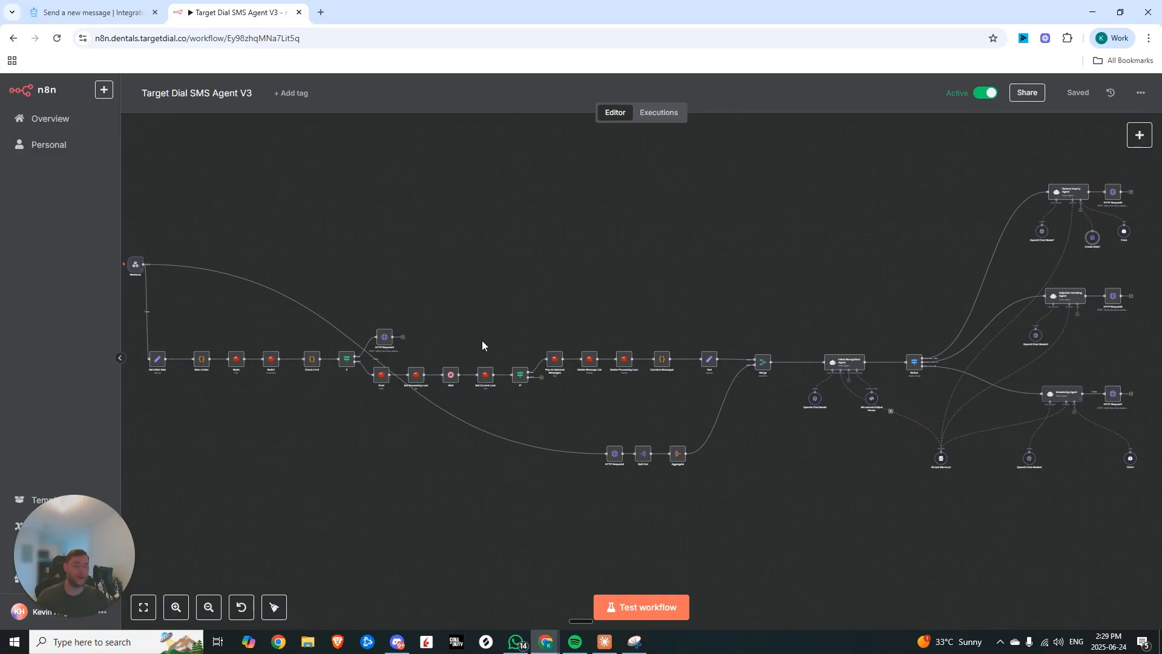
left_click_drag(196, 219, 210, 213)
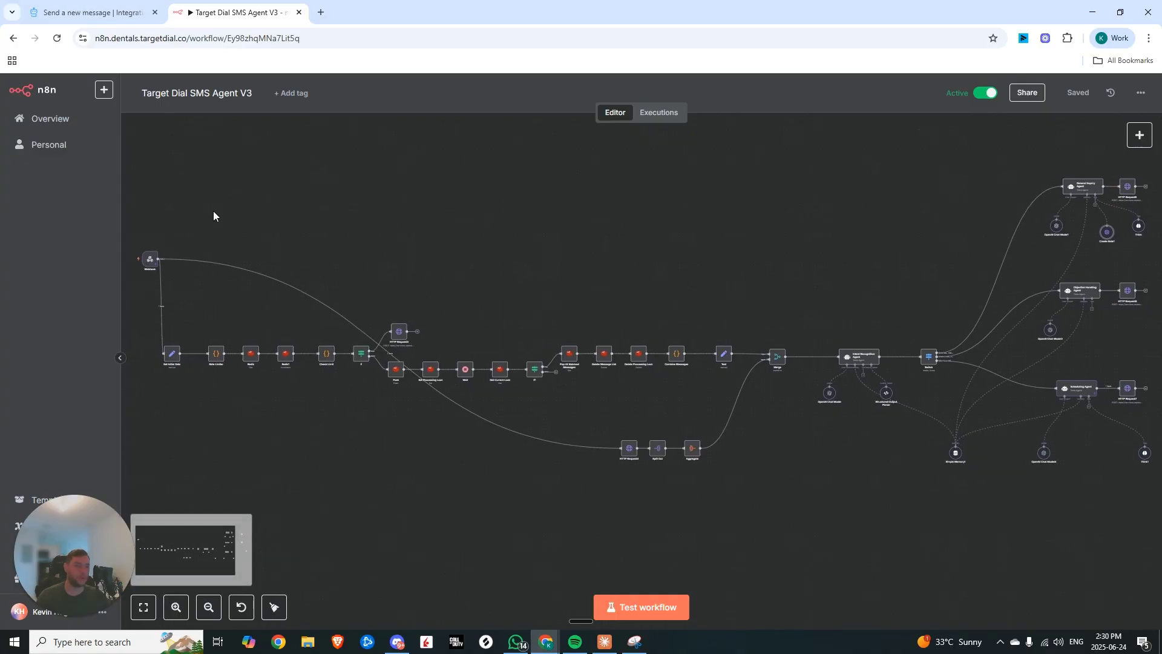
left_click_drag(132, 126, 1146, 504)
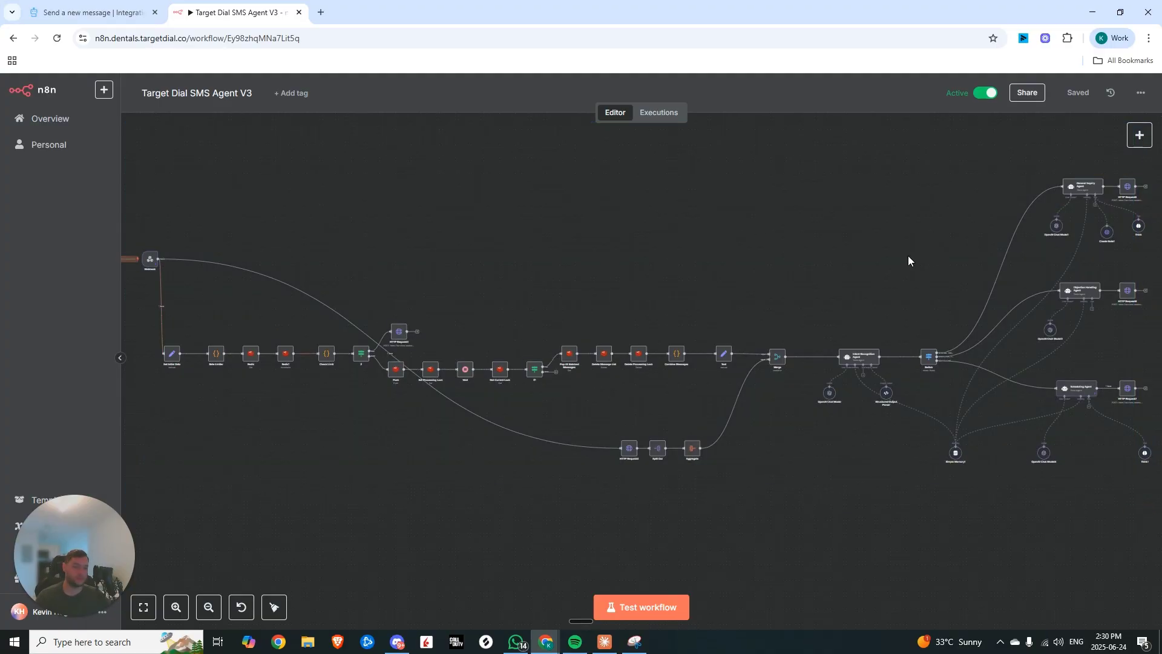
Step: Examine the HTTP Request nodes beside the General Inquiry, Objection Handling and Scheduling Agent branches
left_click_drag(920, 259, 680, 297)
scroll(1005, 287, "up", 3)
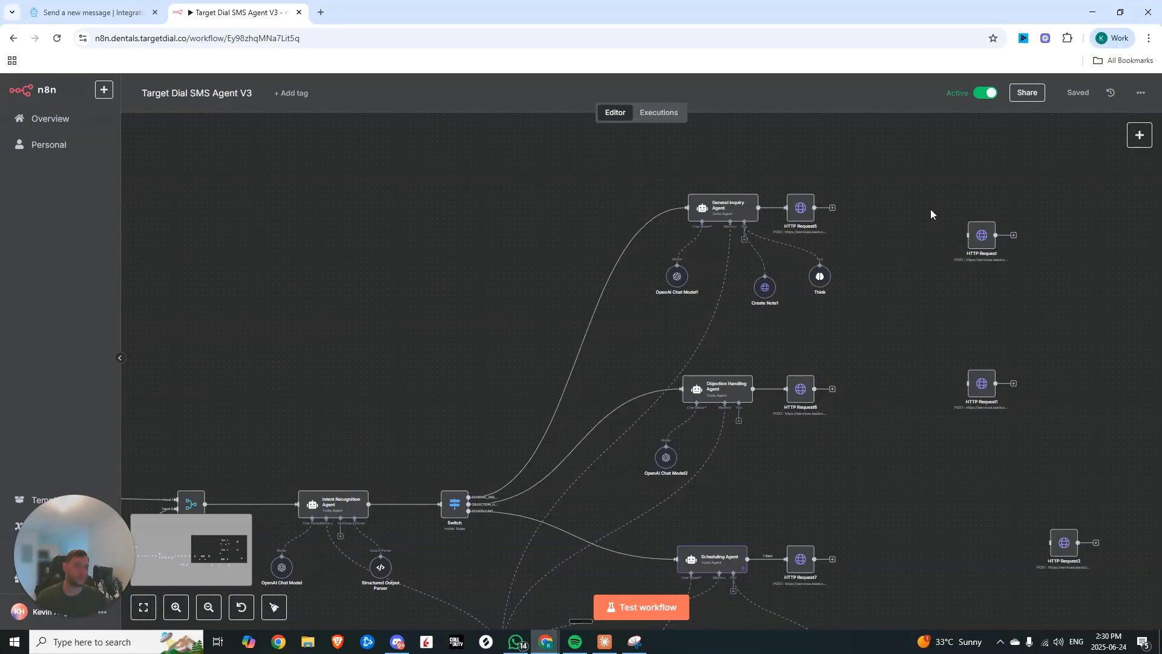
left_click_drag(934, 189, 1110, 581)
left_click(819, 245)
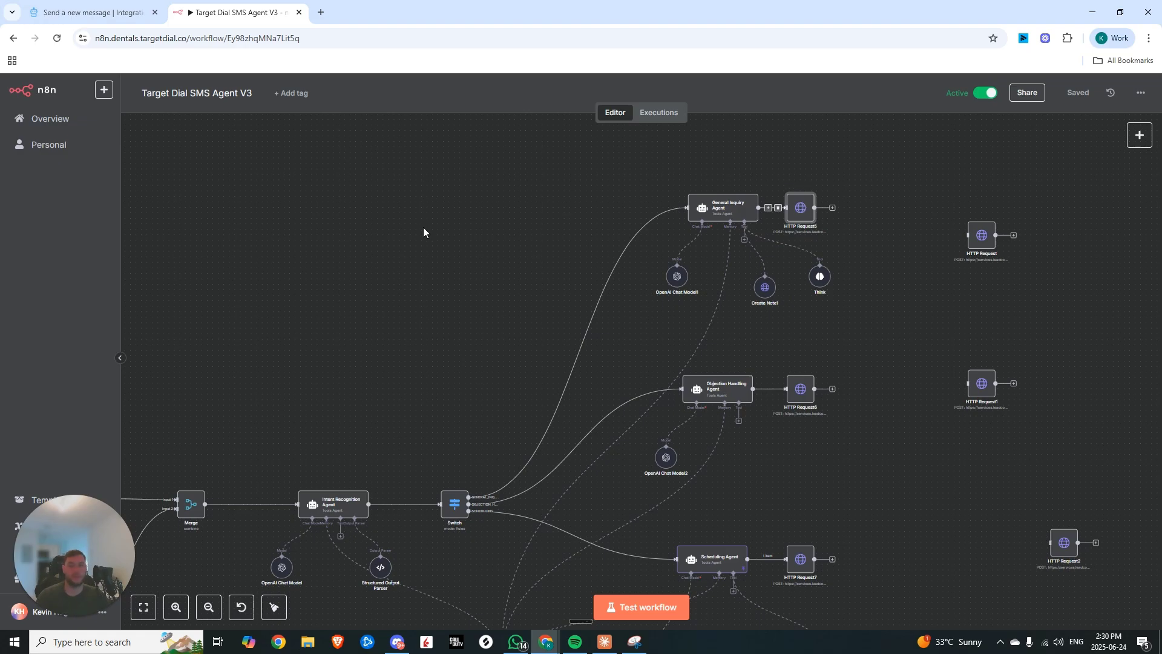
left_click_drag(424, 229, 575, 218)
scroll(545, 221, "down", 2)
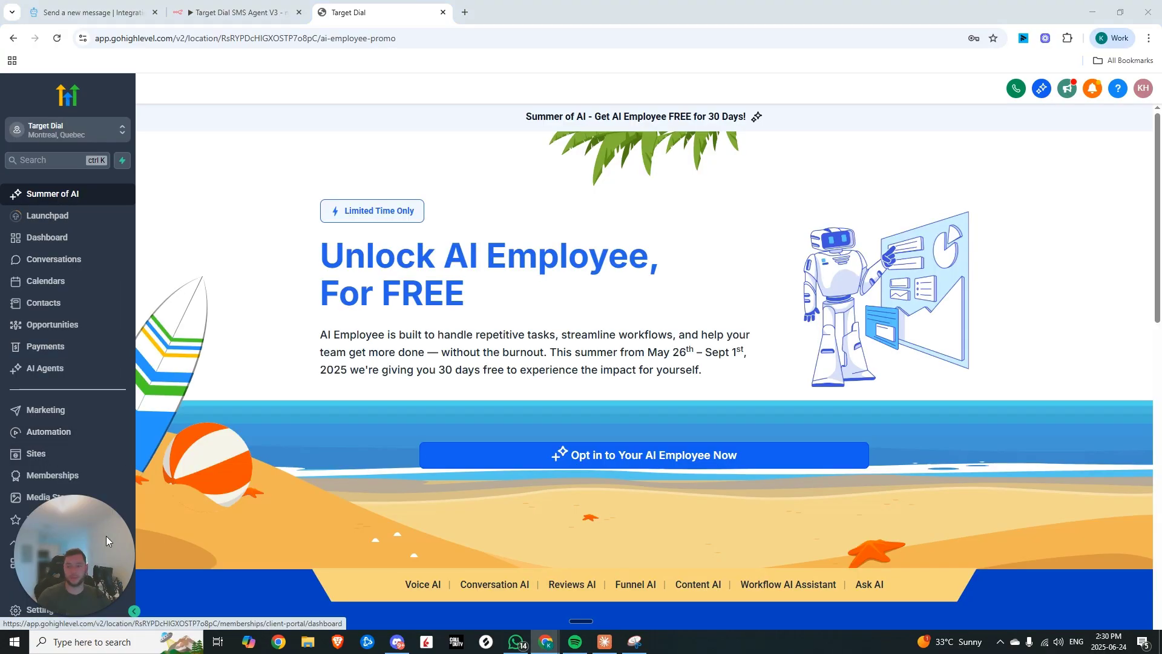
Step: Open the Integrations settings in GoHighLevel to check the Facebook and Instagram connection
left_click(68, 603)
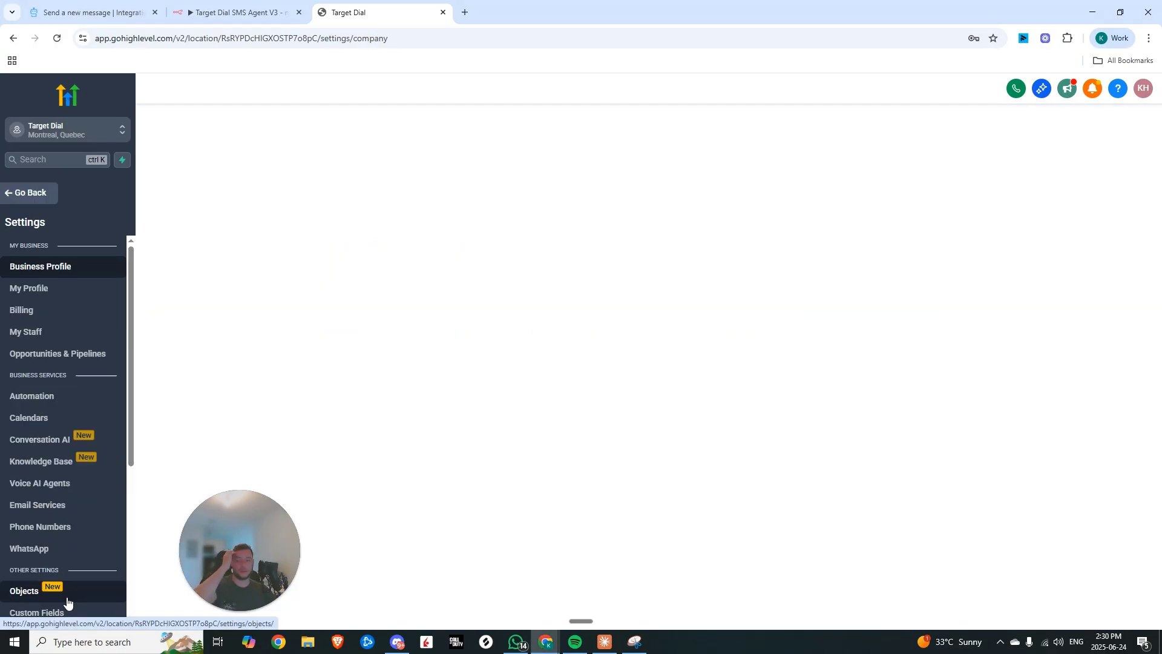
scroll(73, 478, "down", 4)
left_click(55, 461)
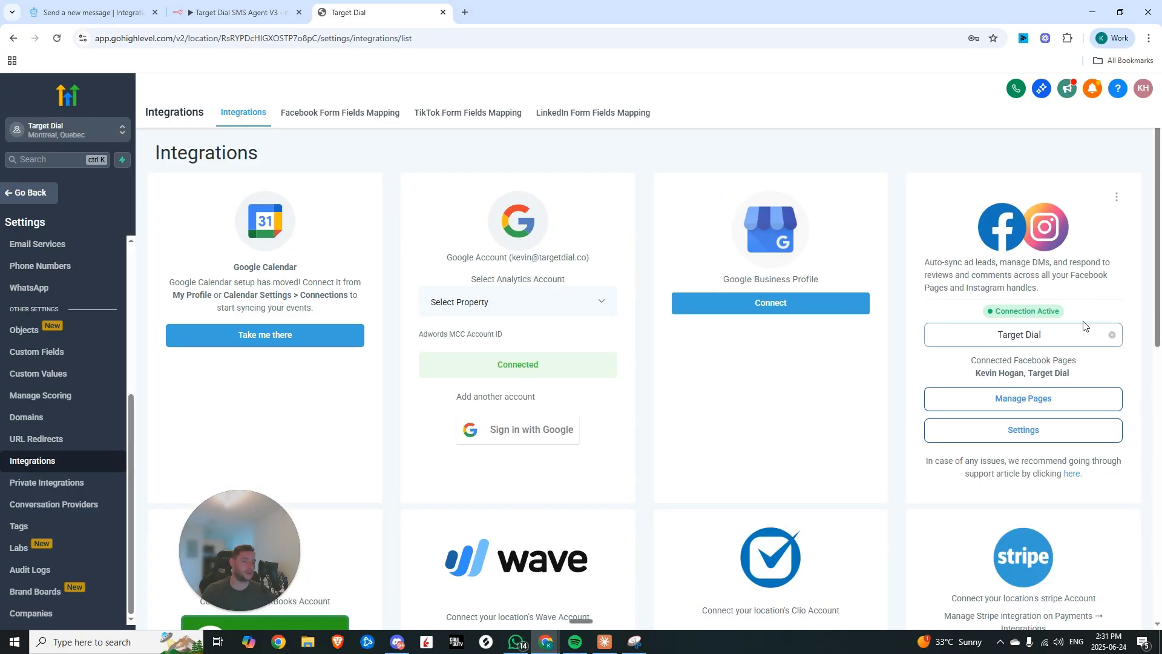
Step: Switch back to the n8n workflow and move the Webhook node slightly down and further from the Set Initial Data node
key("ctrl+shift+Tab")
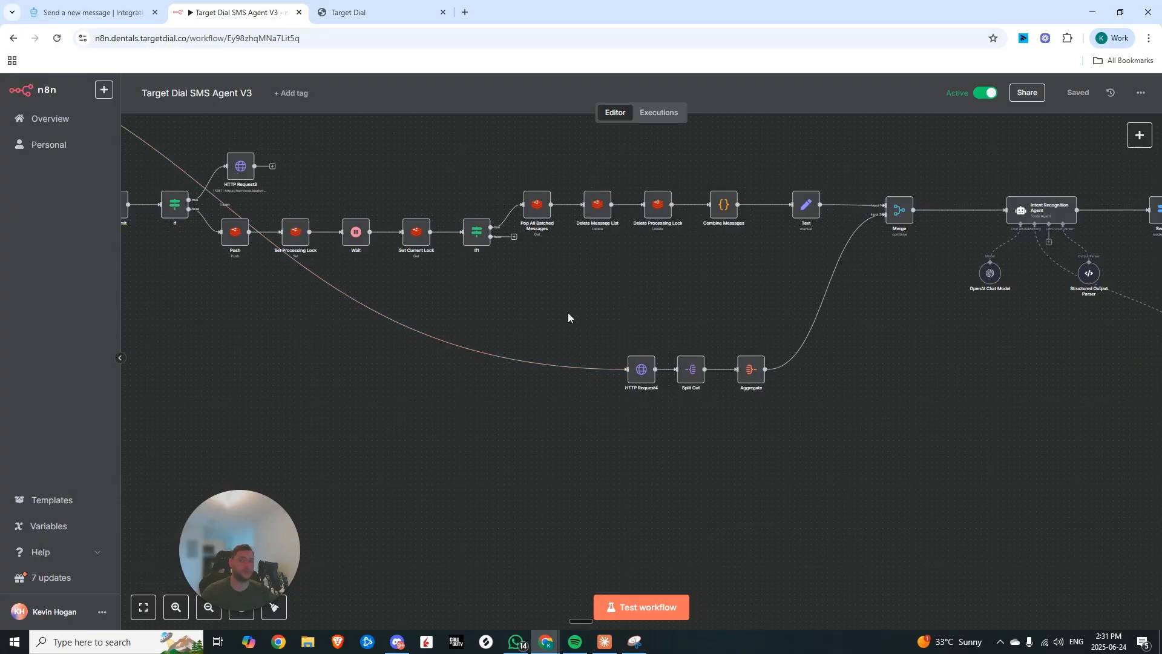
left_click_drag(568, 313, 781, 397)
left_click_drag(589, 318, 747, 367)
left_click(724, 354)
scroll(739, 342, "down", 3)
scroll(270, 209, "up", 4)
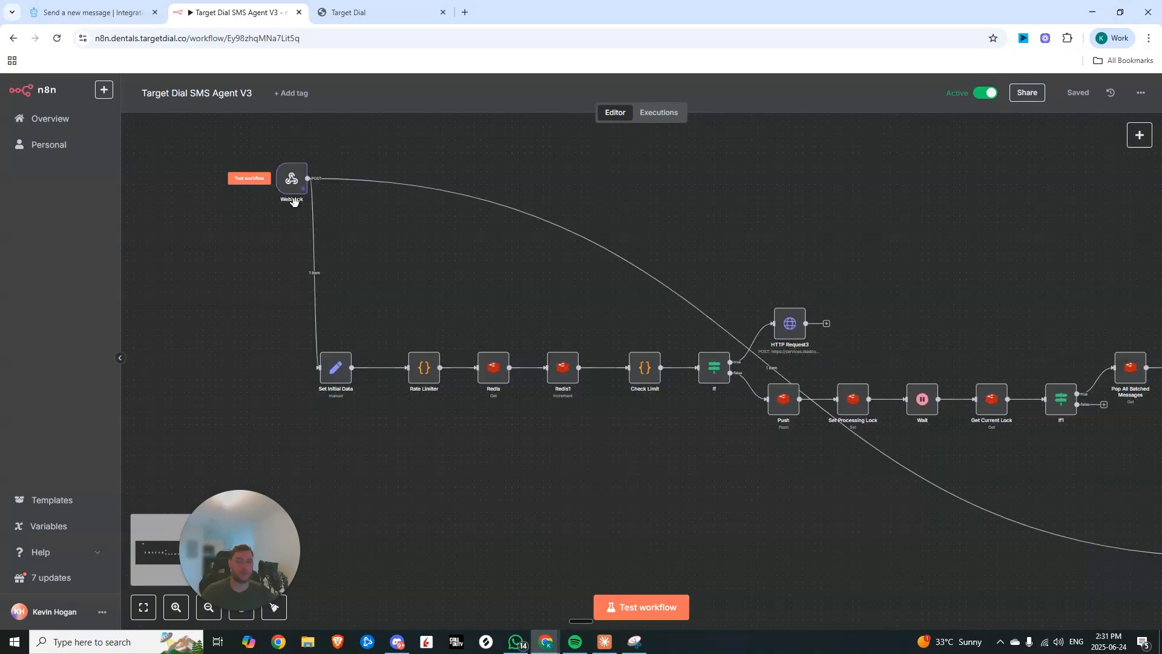
left_click_drag(293, 182, 255, 212)
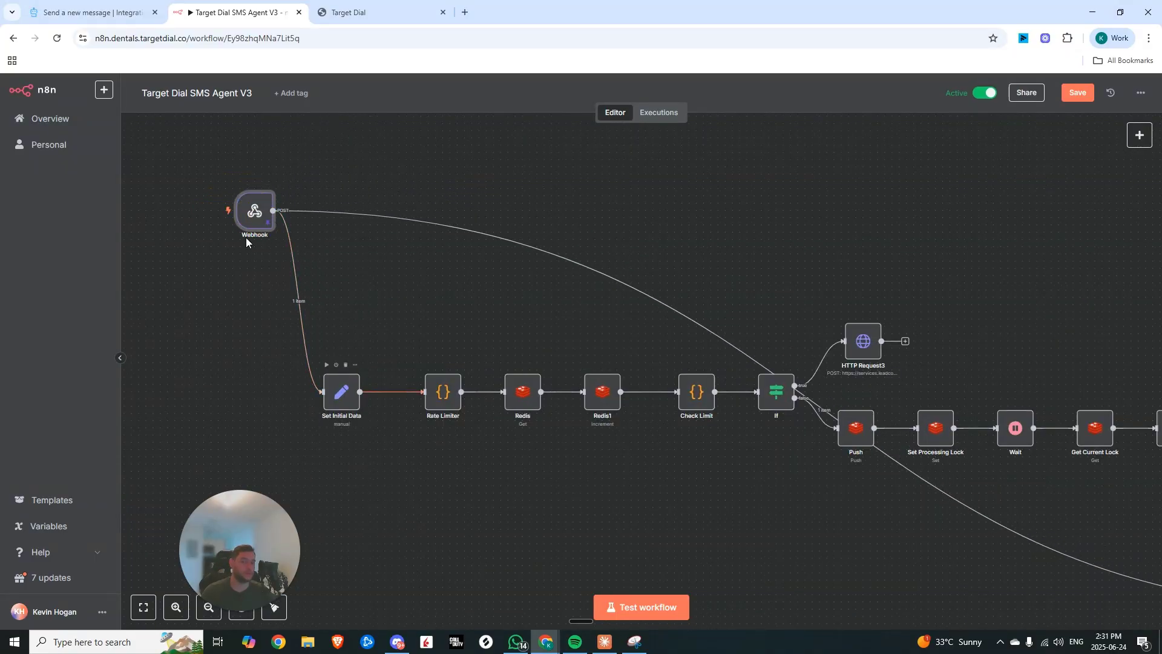
Step: Open the HTTP Request4 node and review its contact notes URL and header parameters, then close it
left_click_drag(813, 483, 315, 158)
left_click_drag(695, 303, 379, 327)
left_click_drag(547, 196, 519, 349)
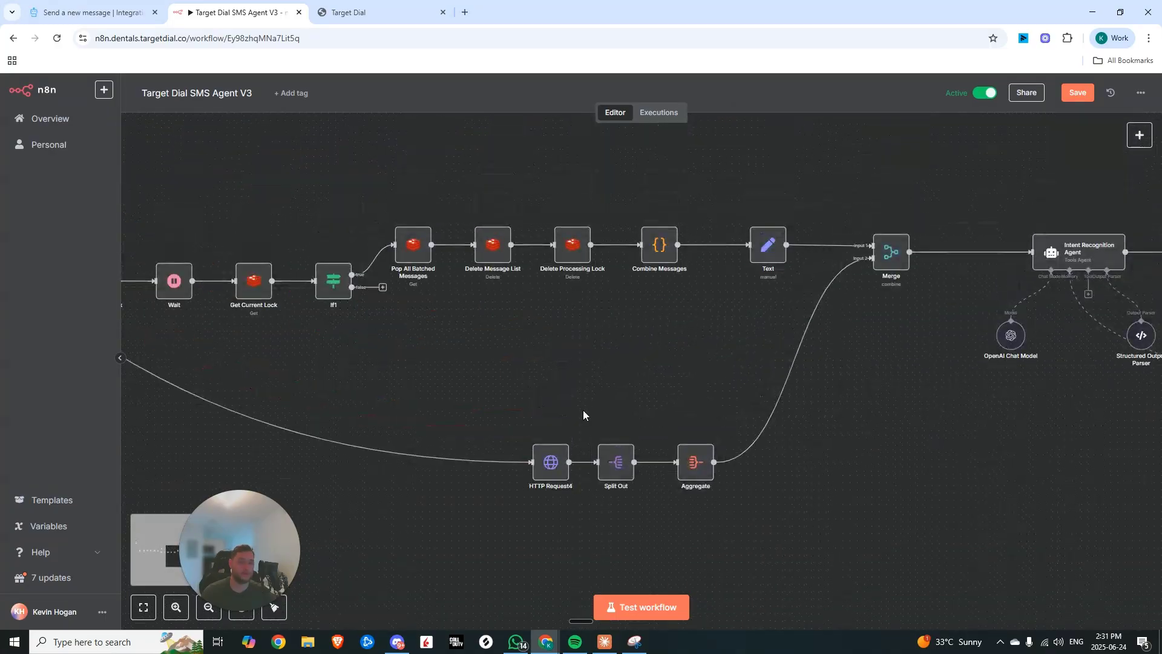
double_click(556, 466)
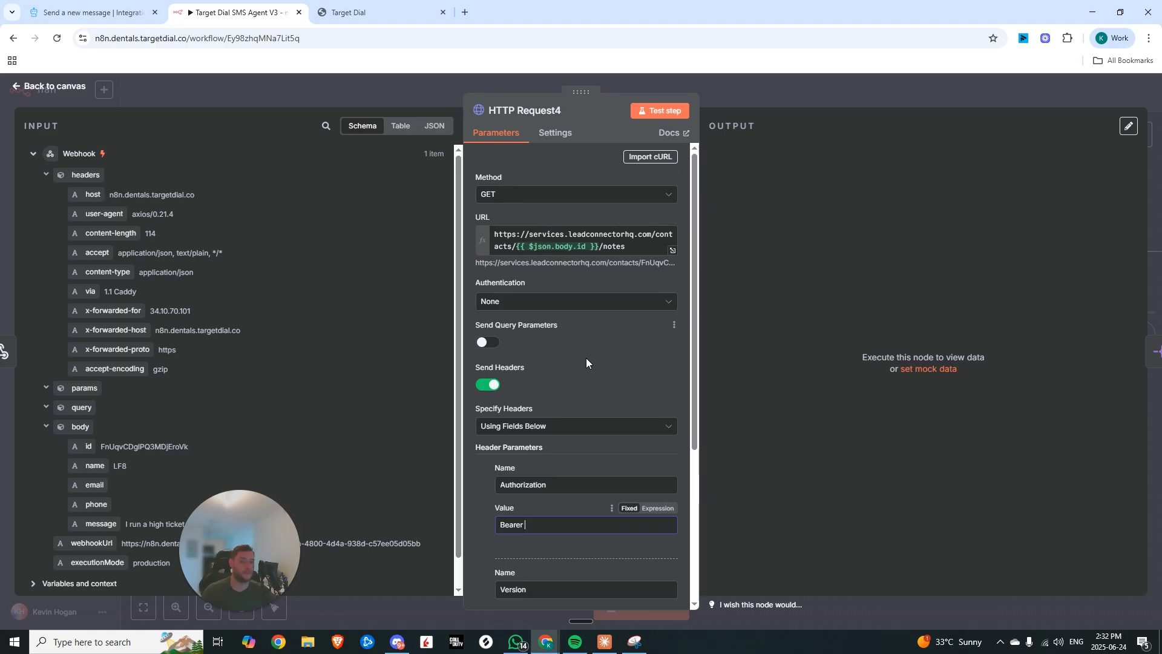
scroll(596, 360, "down", 3)
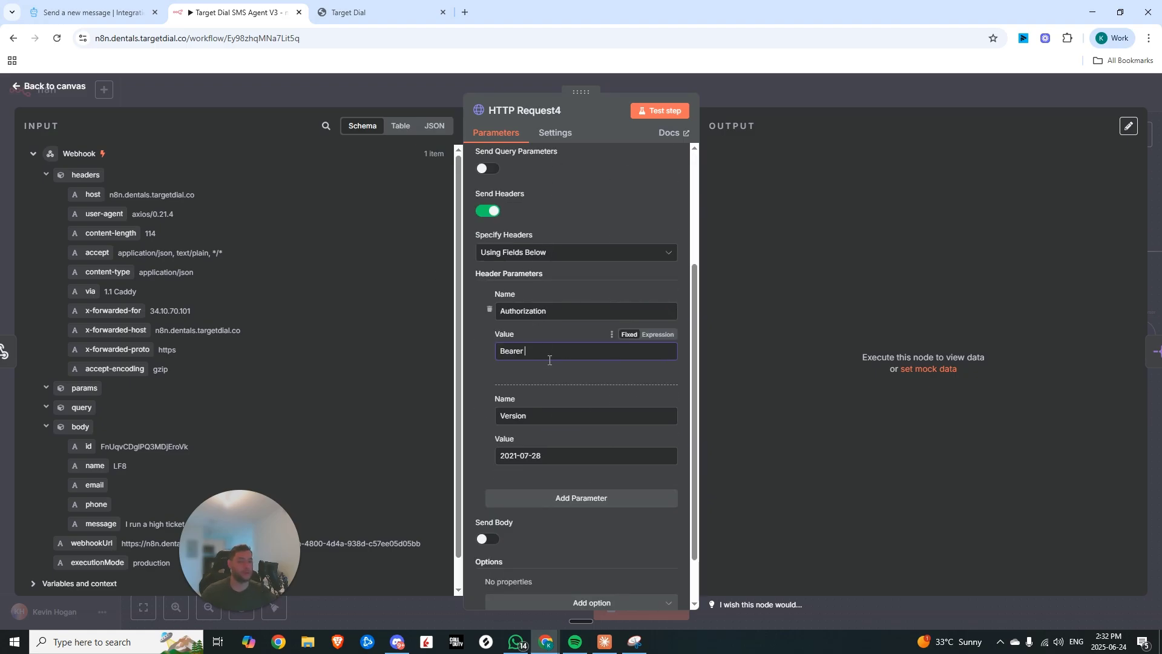
scroll(573, 455, "up", 3)
left_click(735, 90)
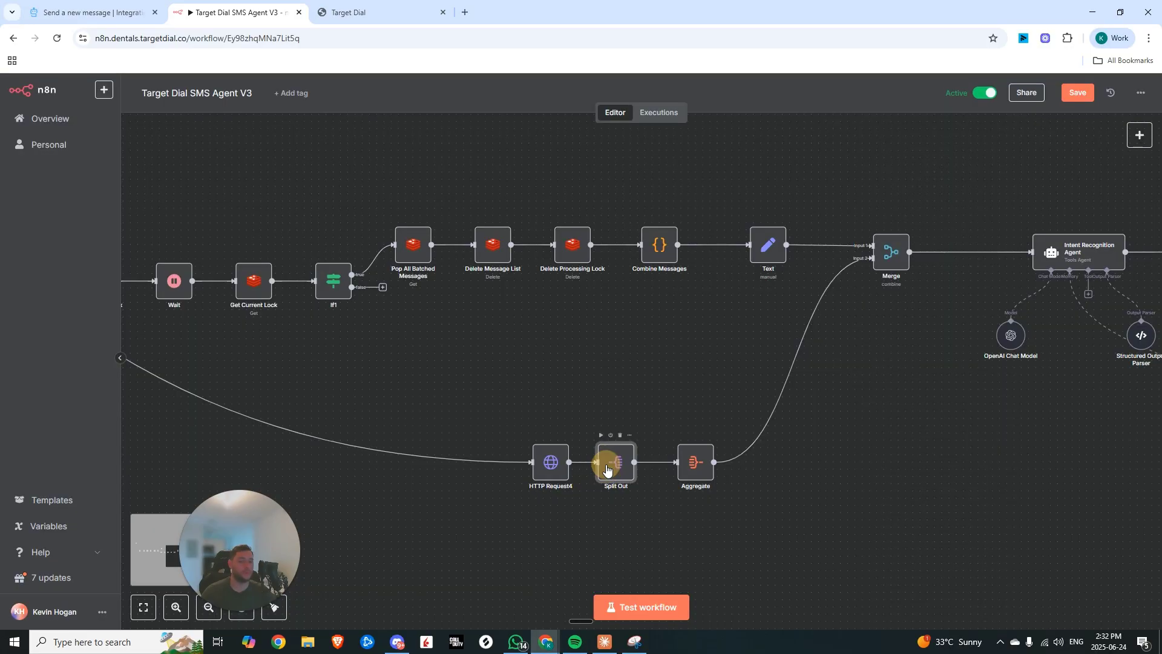
Step: Review the Split Out node's field and the Aggregate node's output field, highlighting the memories entry
double_click(605, 464)
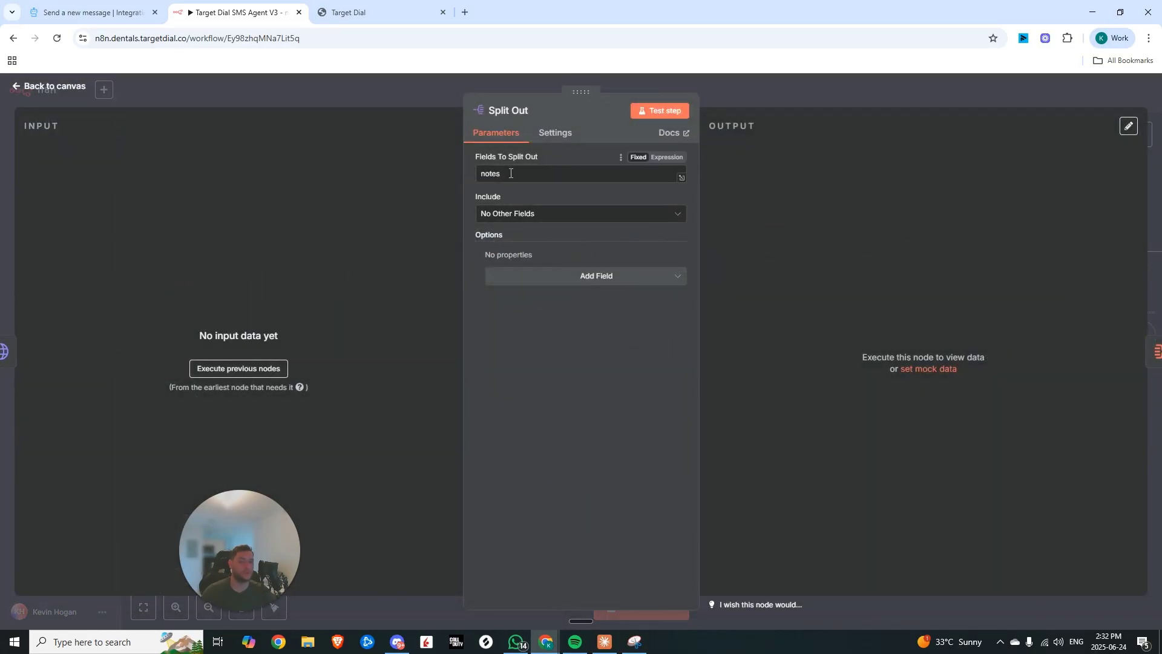
left_click(719, 109)
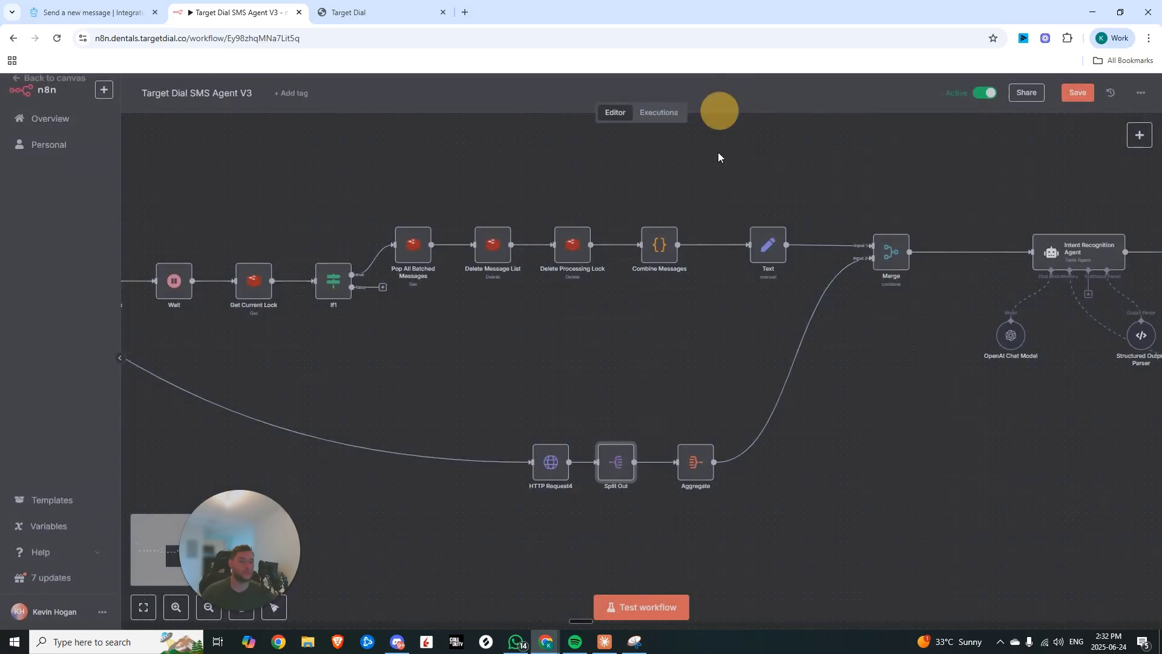
left_click(695, 467)
double_click(695, 466)
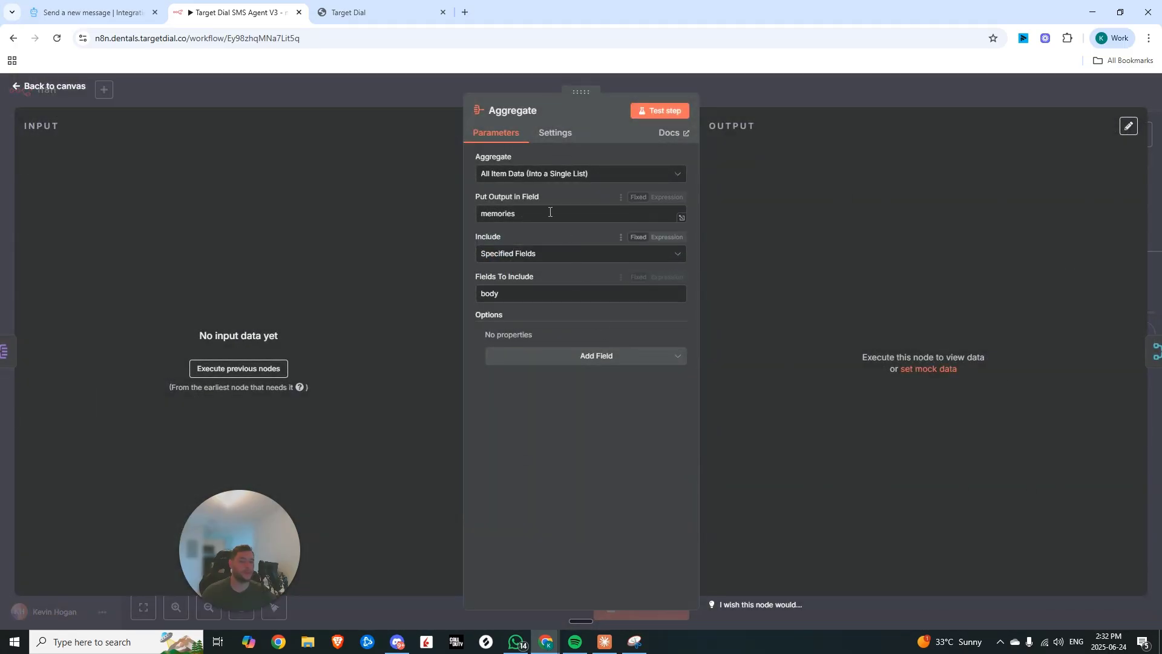
left_click_drag(549, 214, 468, 202)
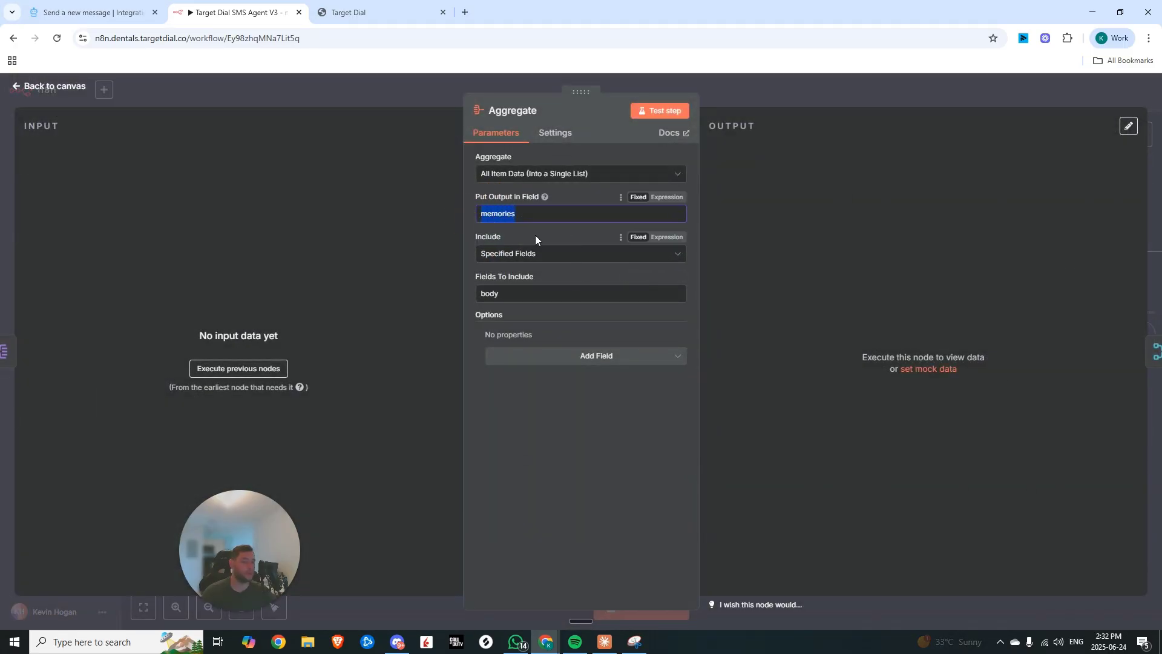
key("Escape")
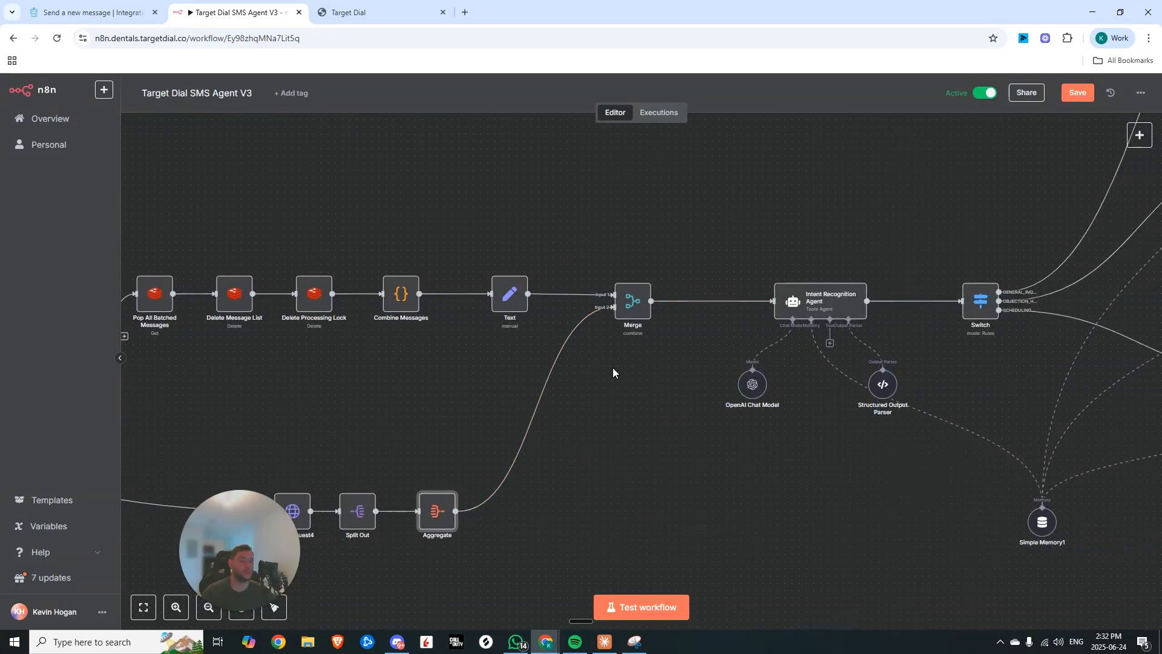
Step: Follow the batching and notes paths through Merge and the Intent Recognition Agent to the Switch and shared Simple Memory1 node
left_click_drag(615, 369, 843, 382)
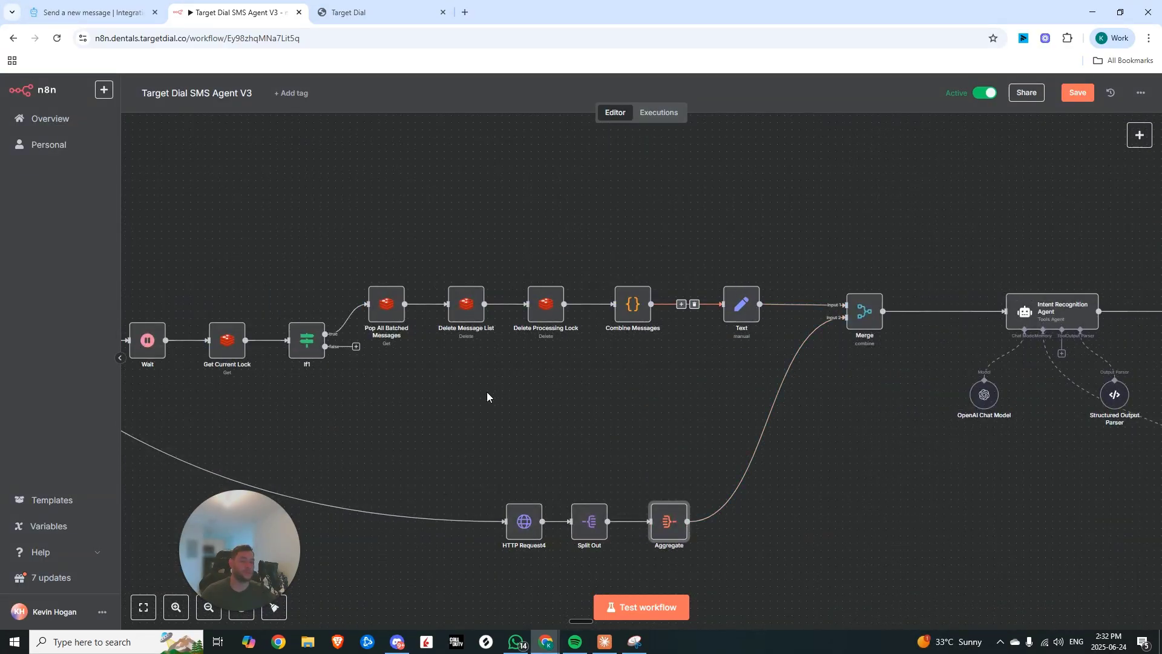
left_click_drag(493, 394, 794, 363)
left_click_drag(1069, 358, 657, 420)
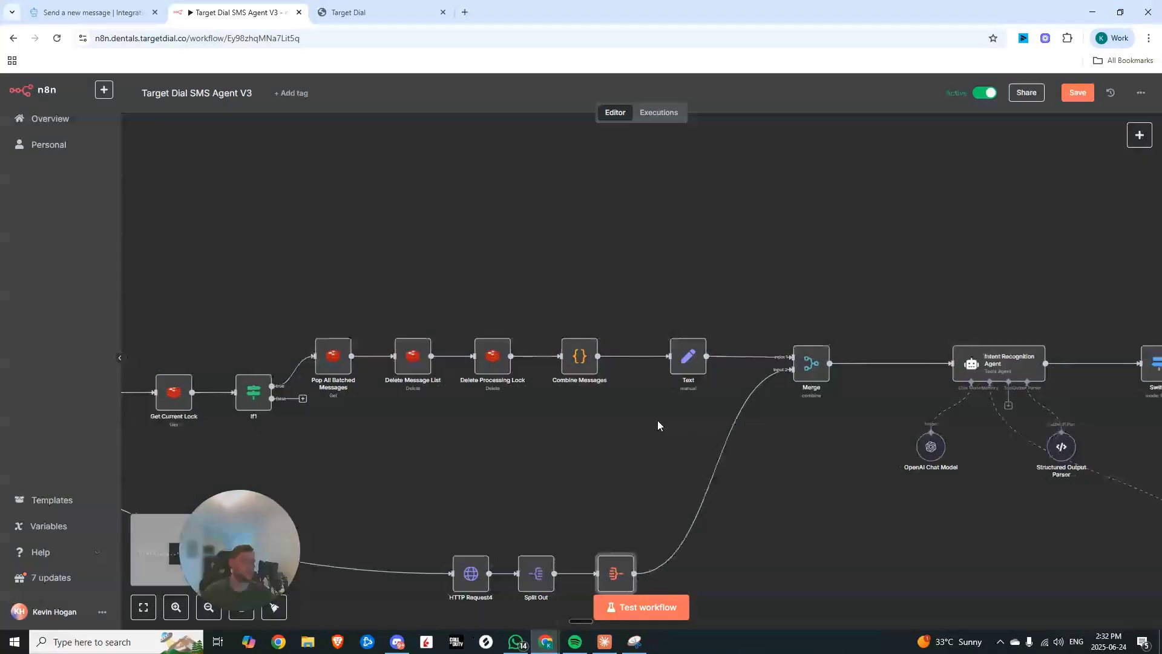
left_click_drag(884, 352, 644, 427)
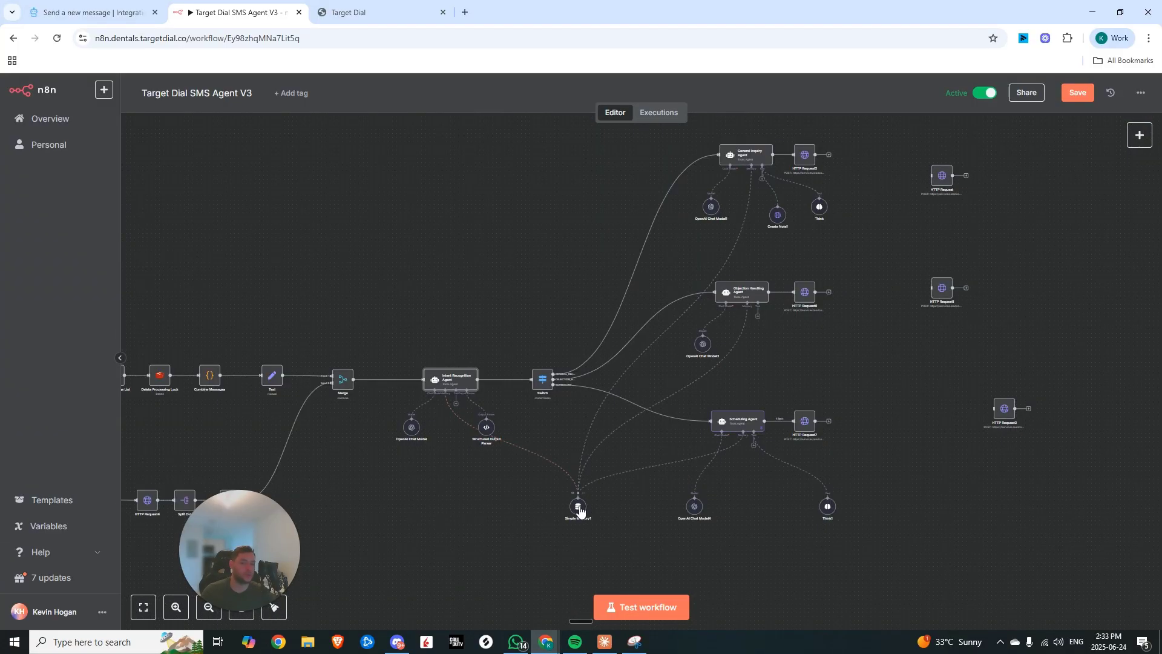
left_click_drag(580, 507, 583, 511)
left_click(557, 494)
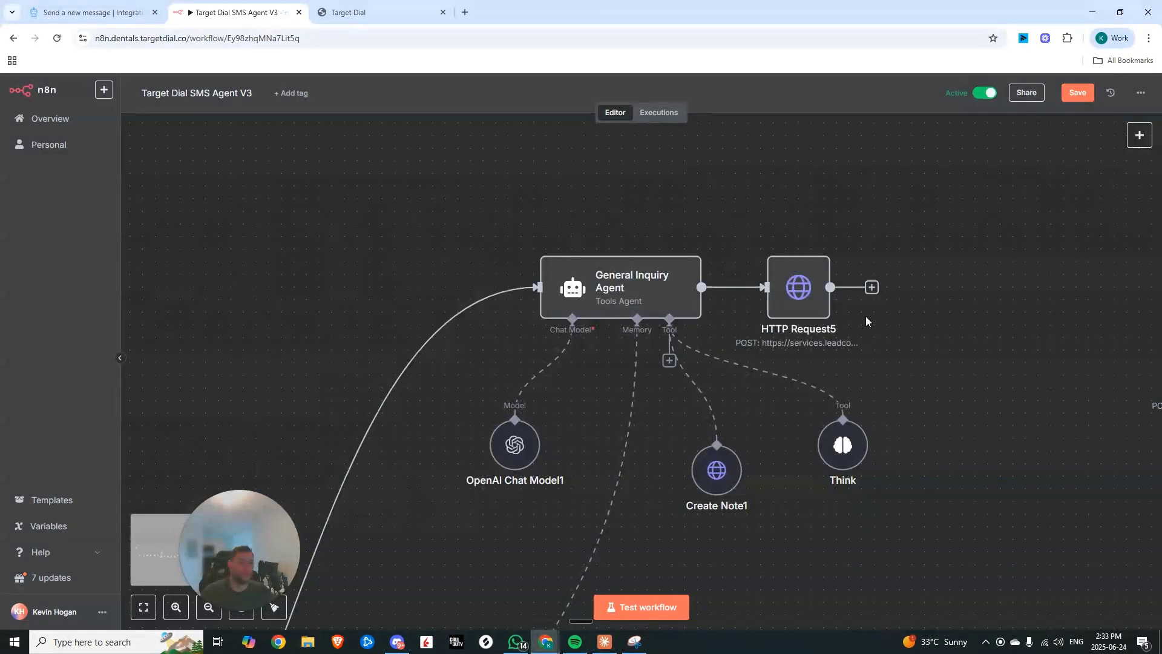
Step: Open the HTTP Request5 node after the General Inquiry Agent and highlight the end of its conversations/messages URL
mouse_move(812, 285)
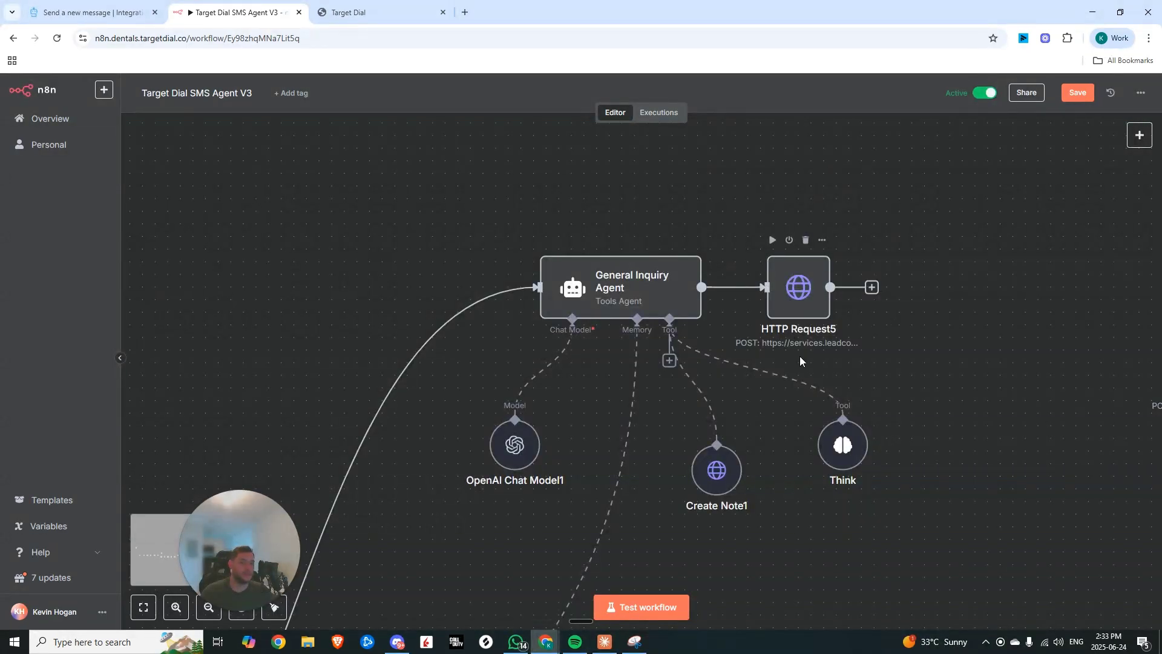
double_click(809, 280)
left_click_drag(501, 235, 695, 226)
left_click(621, 232)
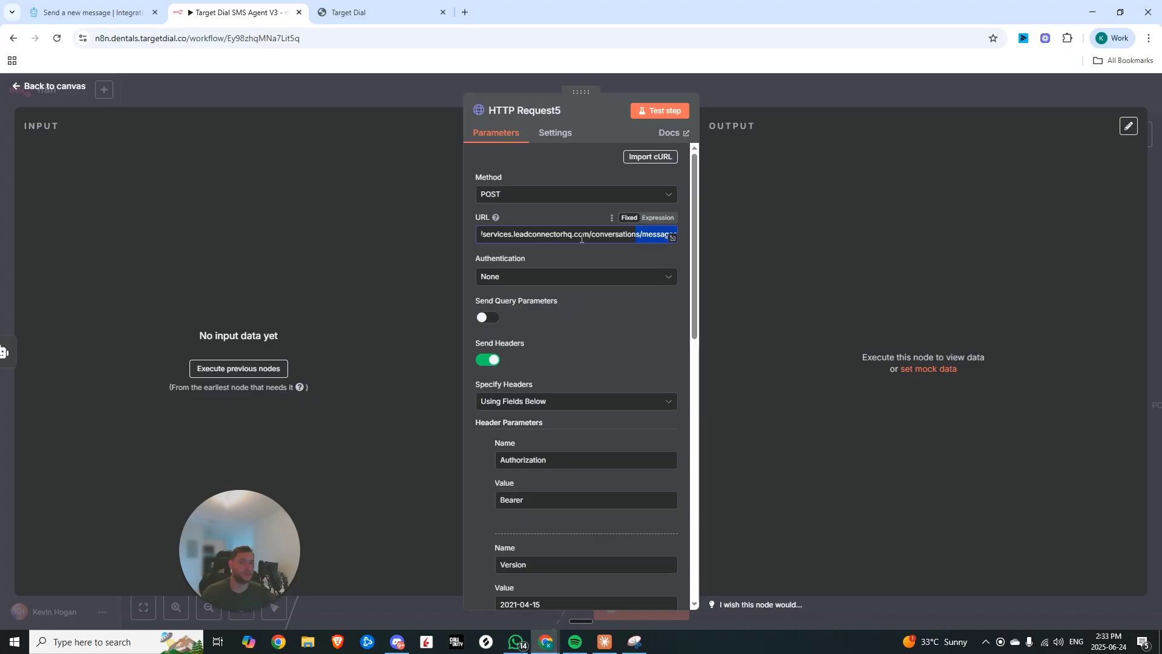
Step: Open the HighLevel API documentation in a new tab and find the Messages section under Conversations
left_click(467, 12)
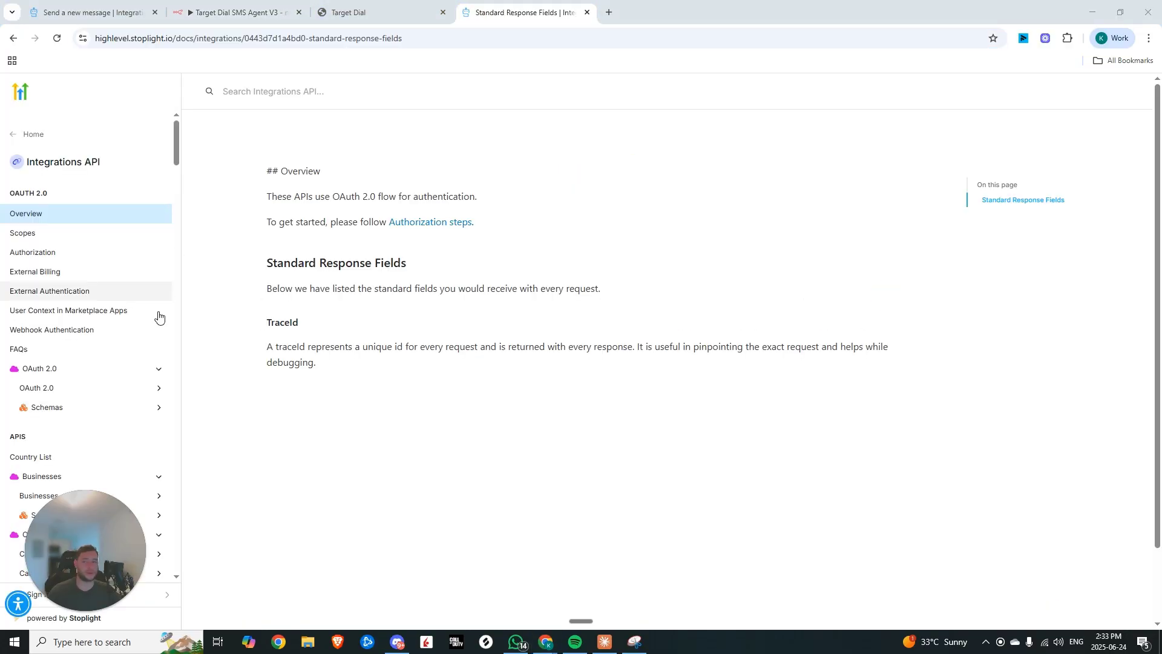
scroll(85, 342, "down", 4)
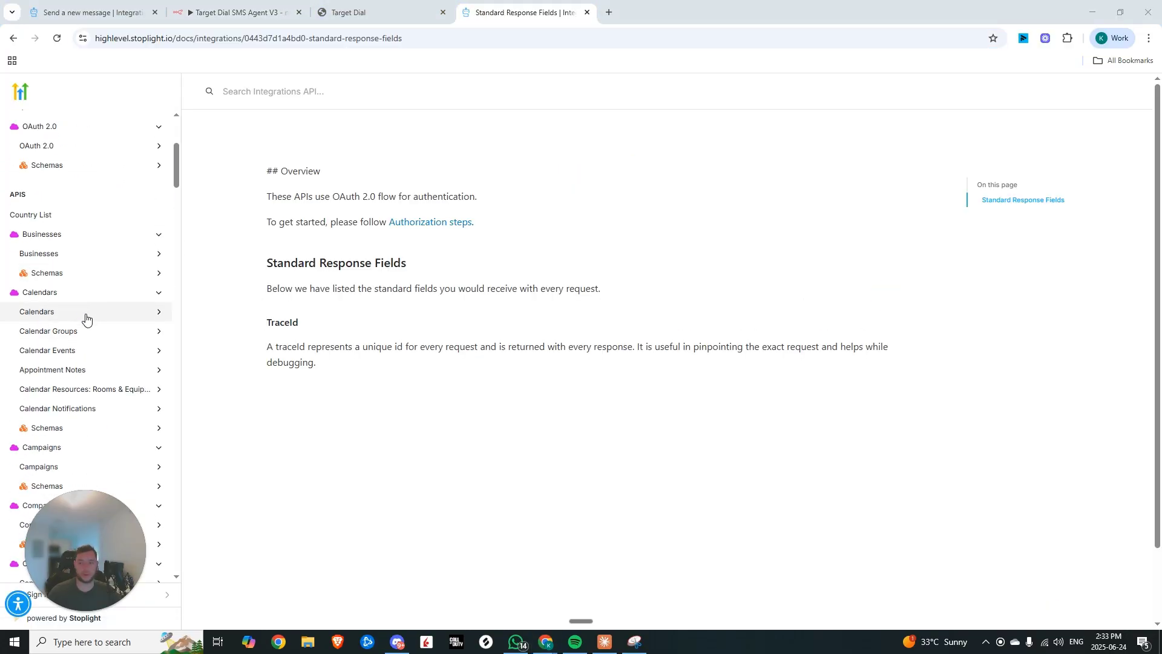
scroll(121, 281, "down", 3)
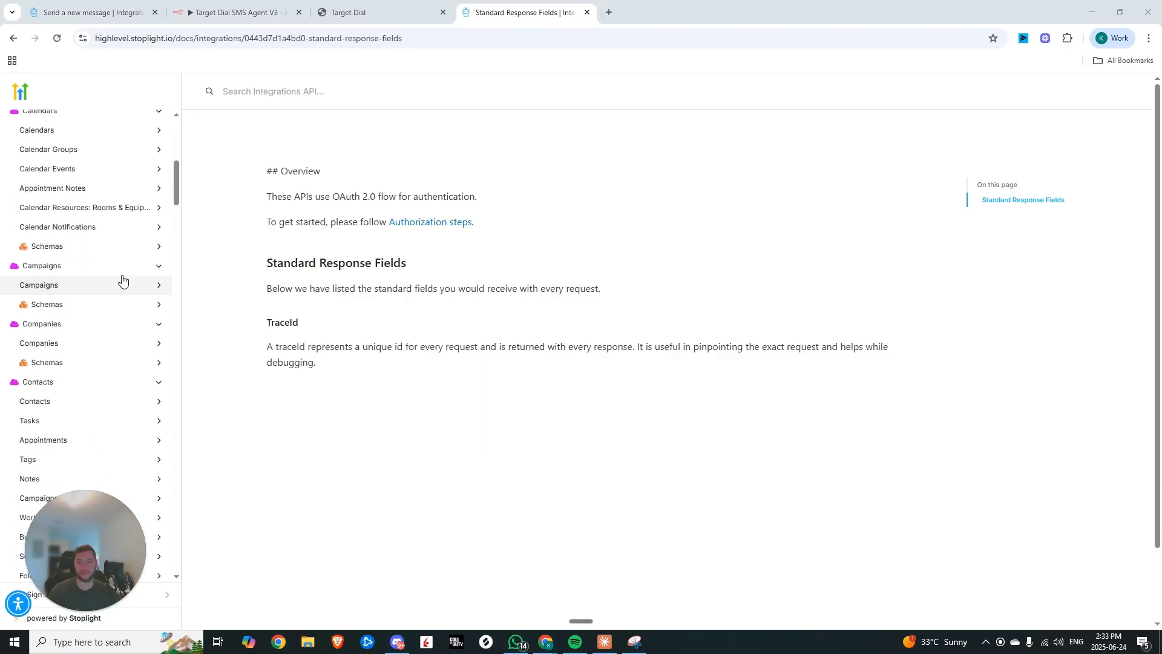
scroll(78, 312, "down", 3)
scroll(77, 346, "down", 1)
scroll(77, 345, "down", 6)
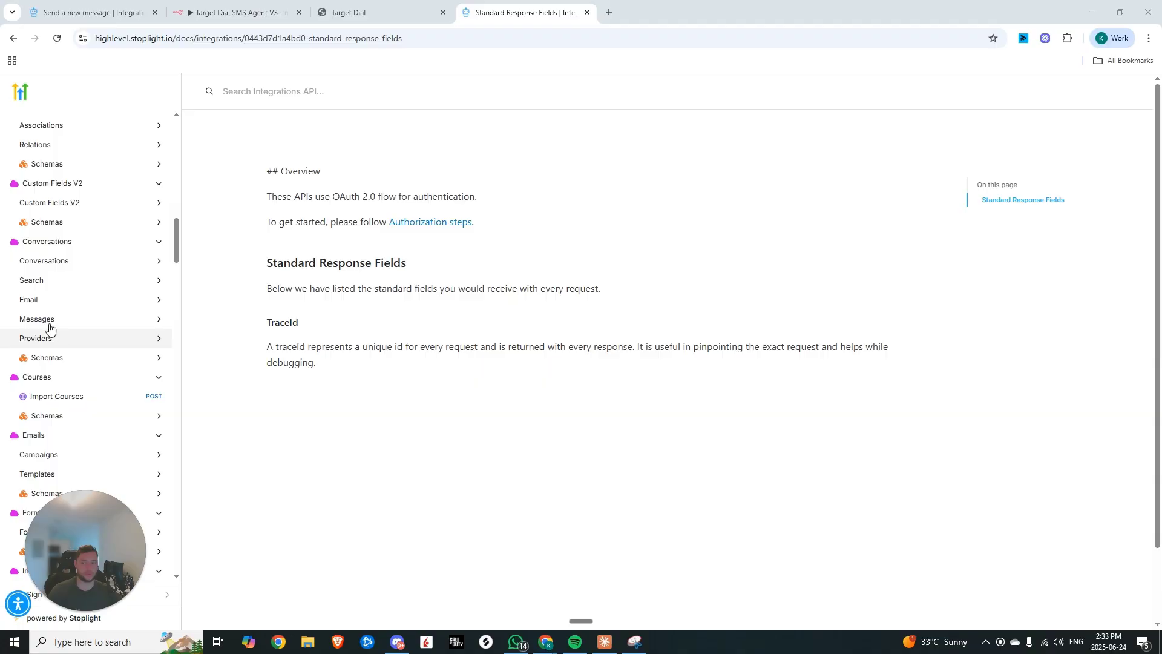
Step: Open the "Send a new message" endpoint and review its Authorization and Version headers and body fields
left_click(43, 319)
scroll(53, 323, "down", 2)
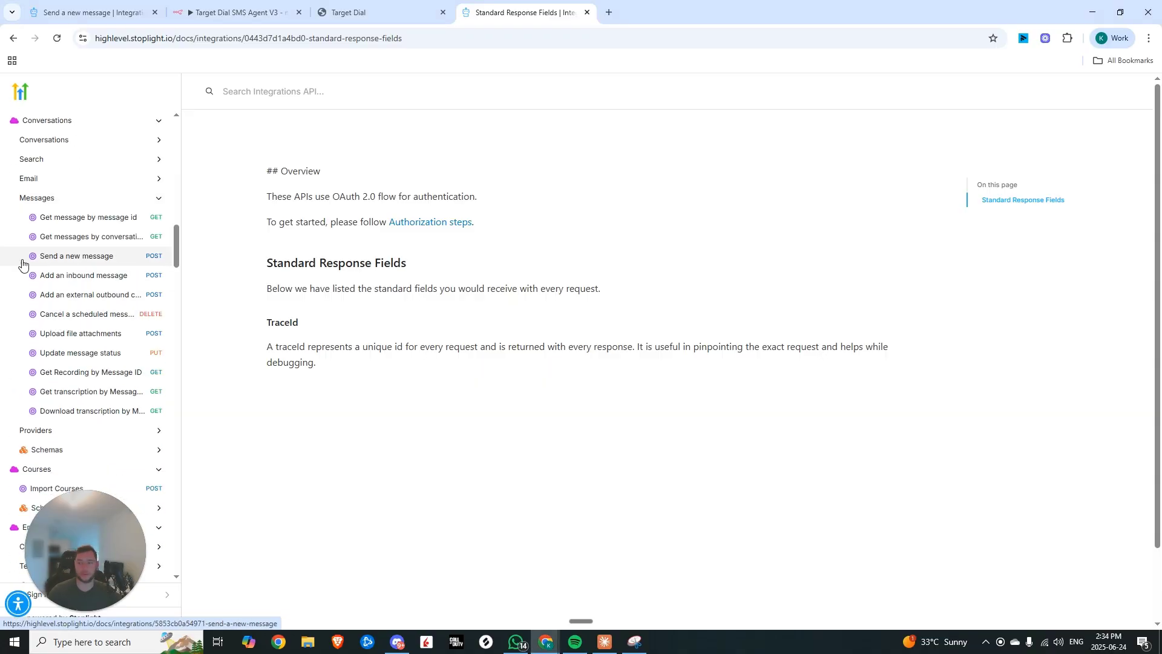
left_click(77, 257)
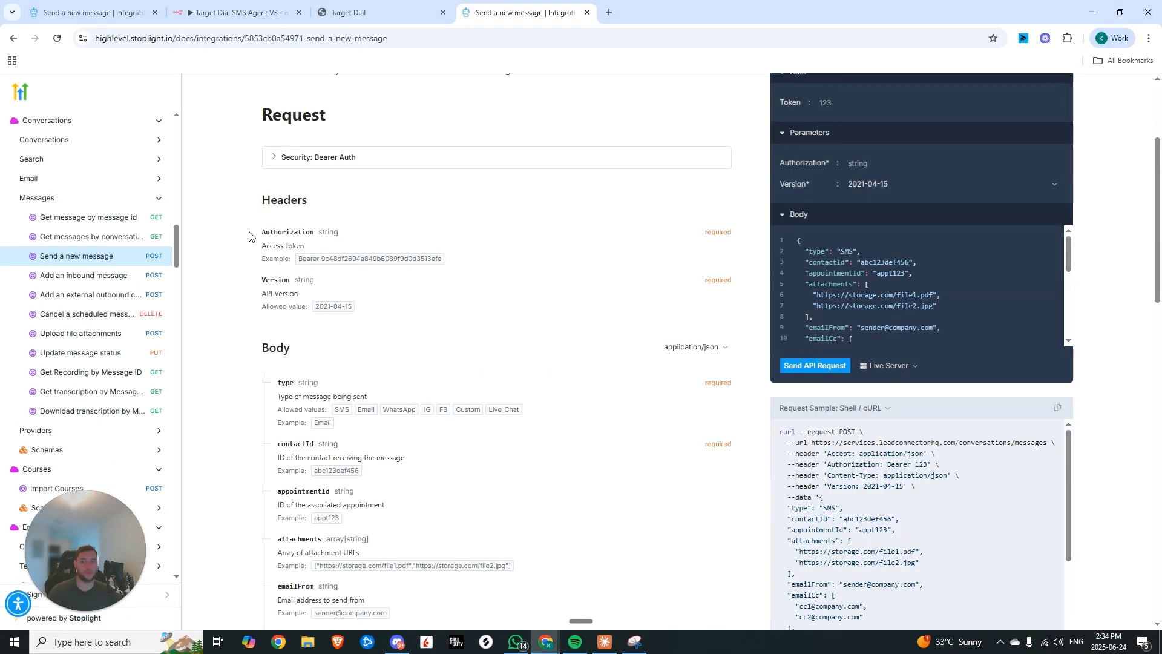
left_click_drag(250, 233, 267, 295)
scroll(290, 302, "down", 2)
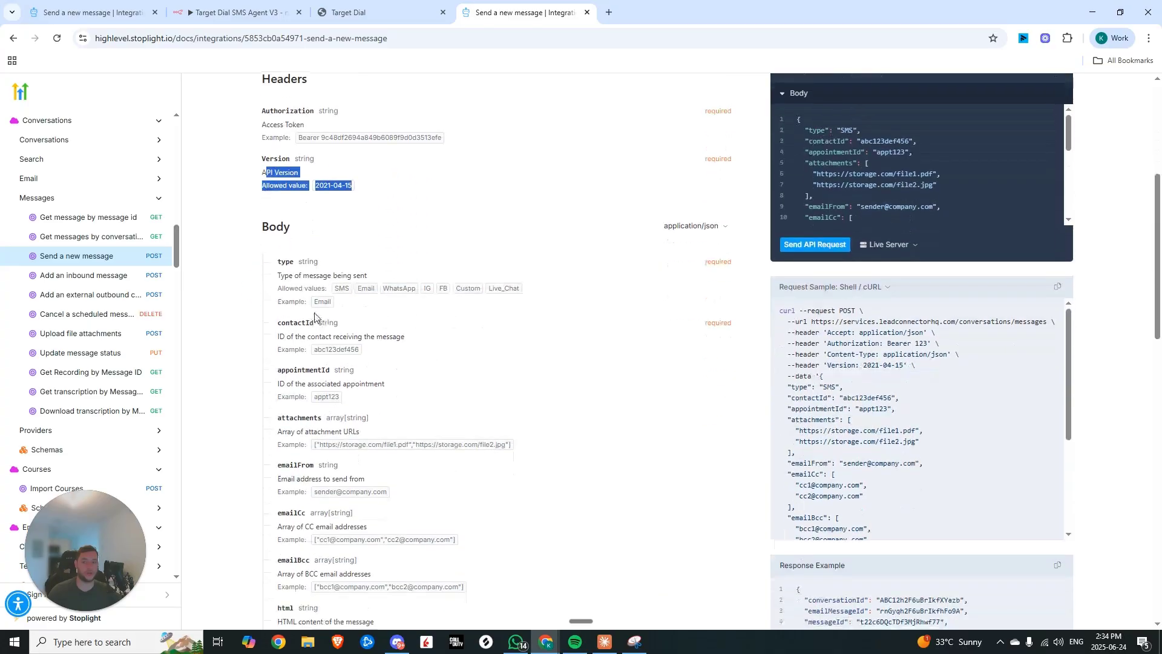
Step: Review the type, contactId and message body fields of the "Send a new message" endpoint, highlighting them in the documentation
left_click_drag(347, 289, 317, 274)
left_click(344, 294)
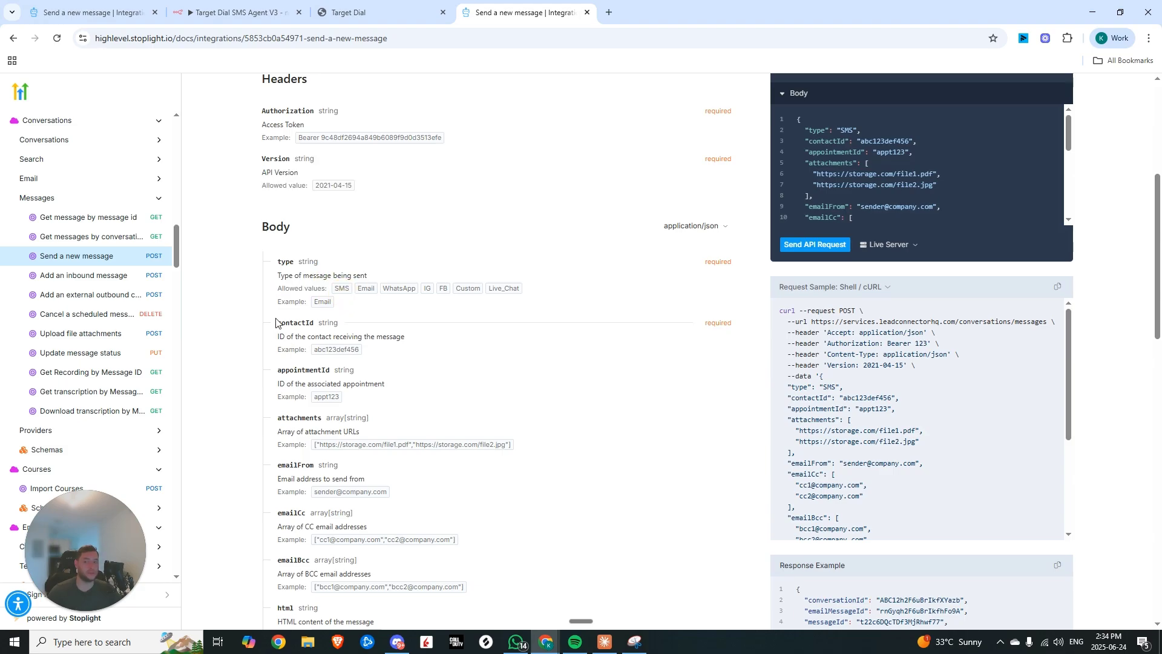
left_click_drag(276, 323, 383, 342)
left_click(415, 349)
scroll(303, 255, "down", 2)
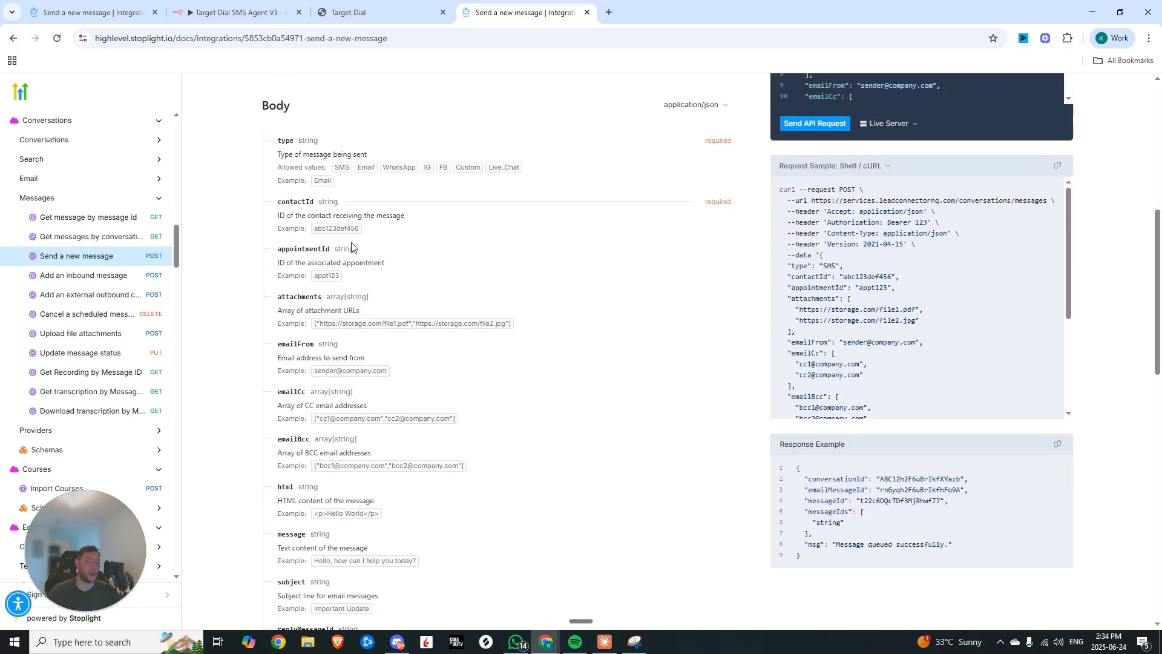
scroll(371, 270, "down", 6)
left_click_drag(277, 173, 312, 185)
Step: Switch back to the n8n workflow and examine the type, contactId and message body parameters of HTTP Request5
left_click(238, 13)
scroll(627, 356, "down", 4)
scroll(628, 358, "down", 6)
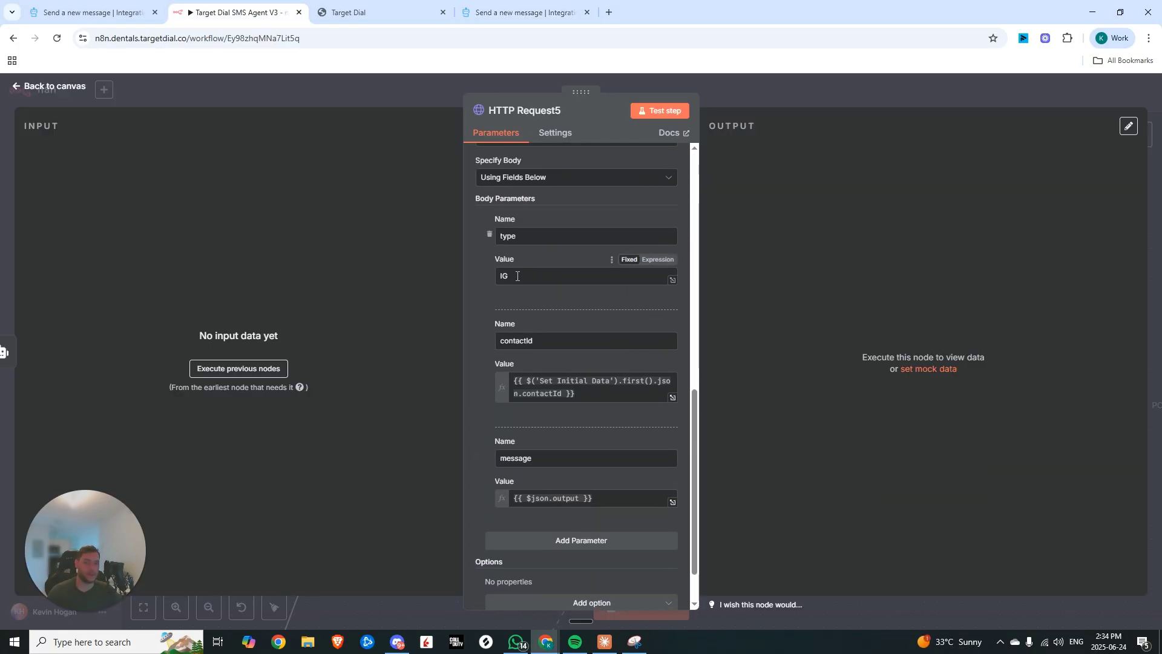
left_click_drag(514, 276, 491, 283)
left_click(512, 342)
scroll(532, 340, "down", 1)
left_click_drag(577, 333, 486, 330)
left_click(553, 438)
left_click(480, 416)
Step: Set the type body parameter of HTTP Request5 to SMS and check it against the allowed values in the API documentation
scroll(555, 402, "up", 3)
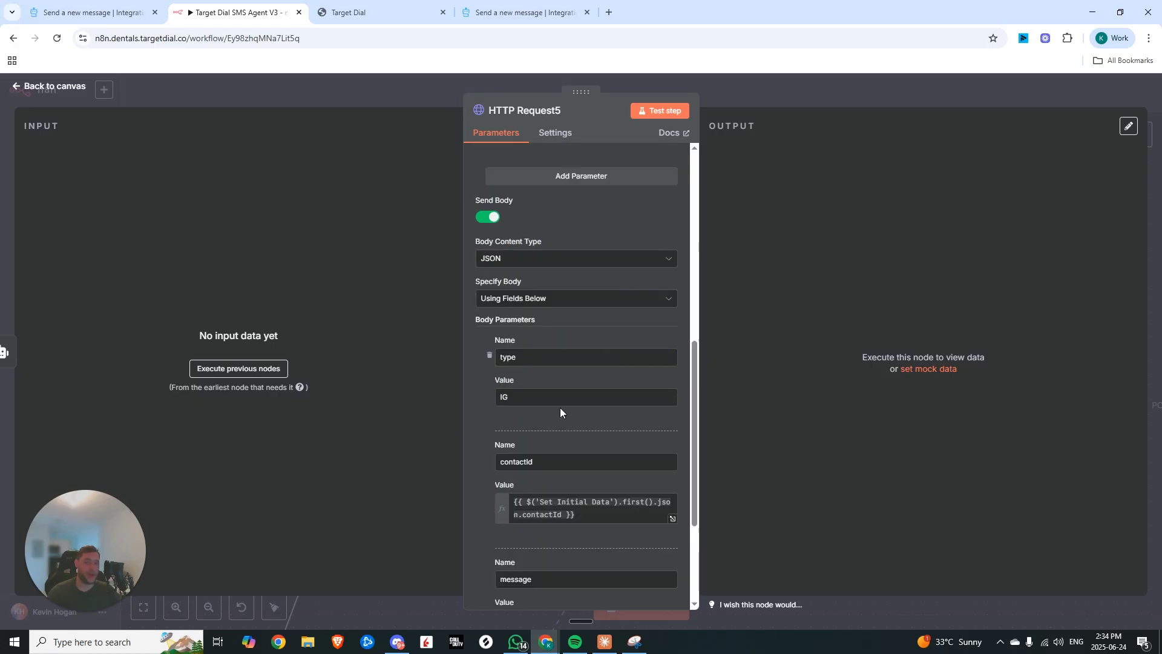
left_click_drag(543, 395, 412, 385)
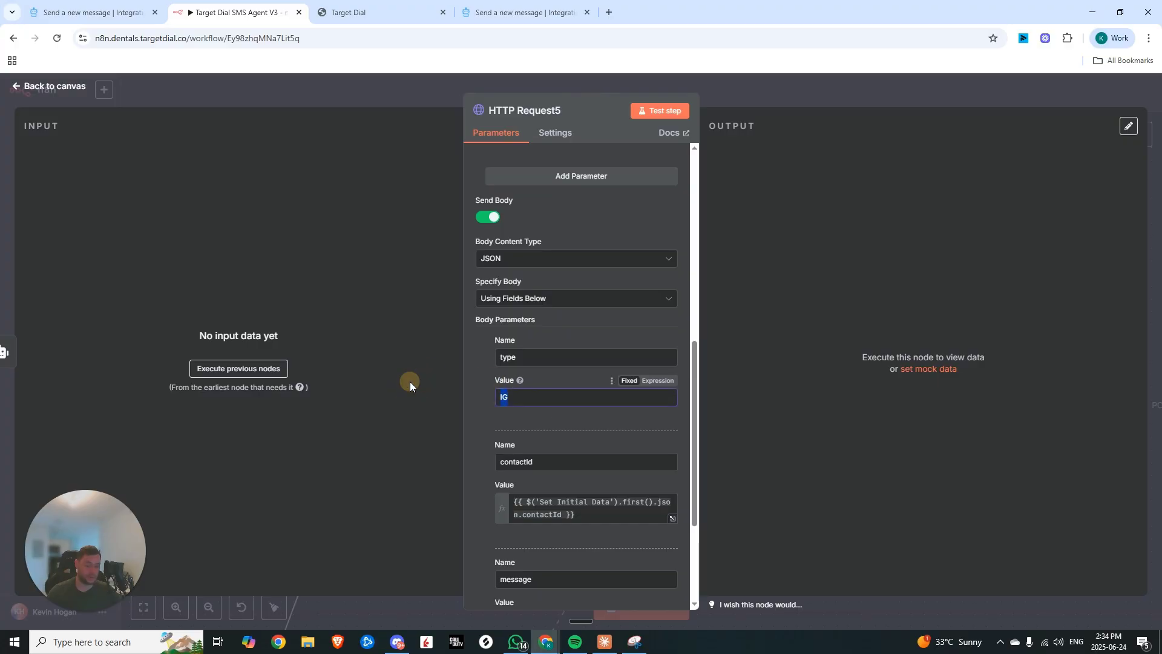
type("SMS")
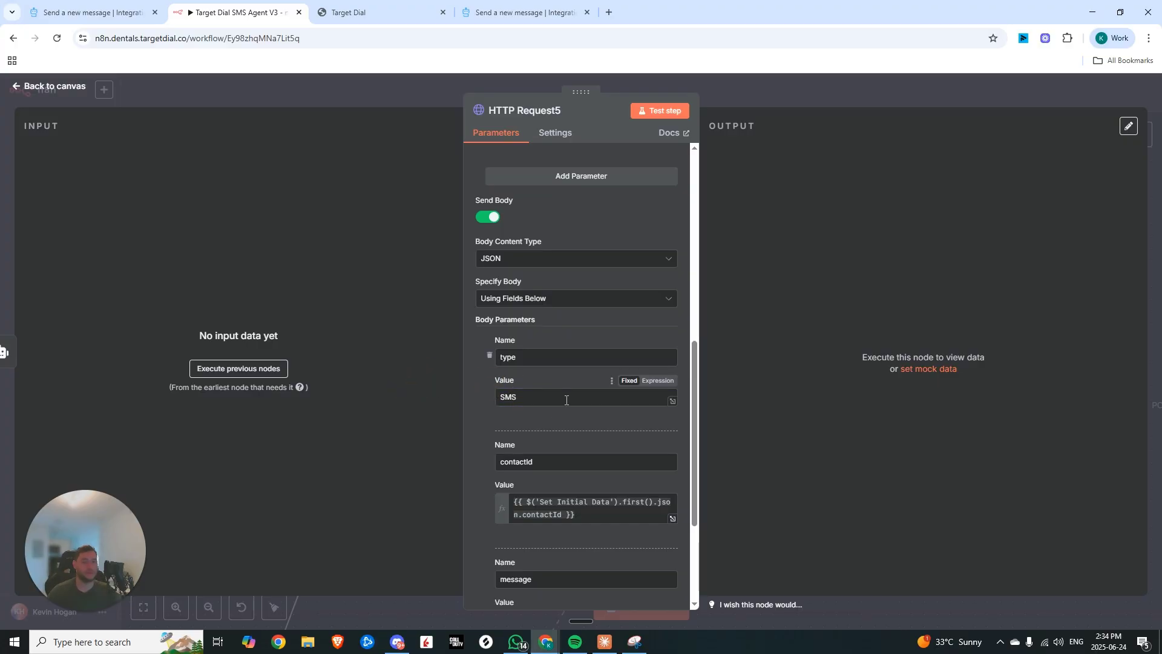
left_click(522, 12)
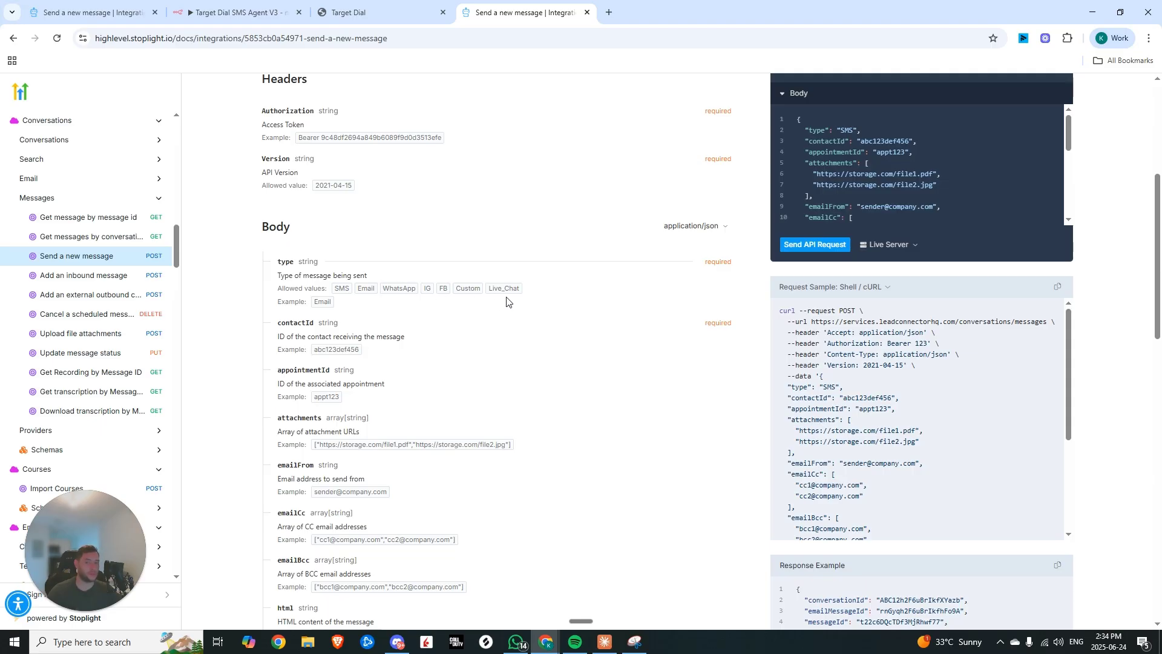
left_click(236, 12)
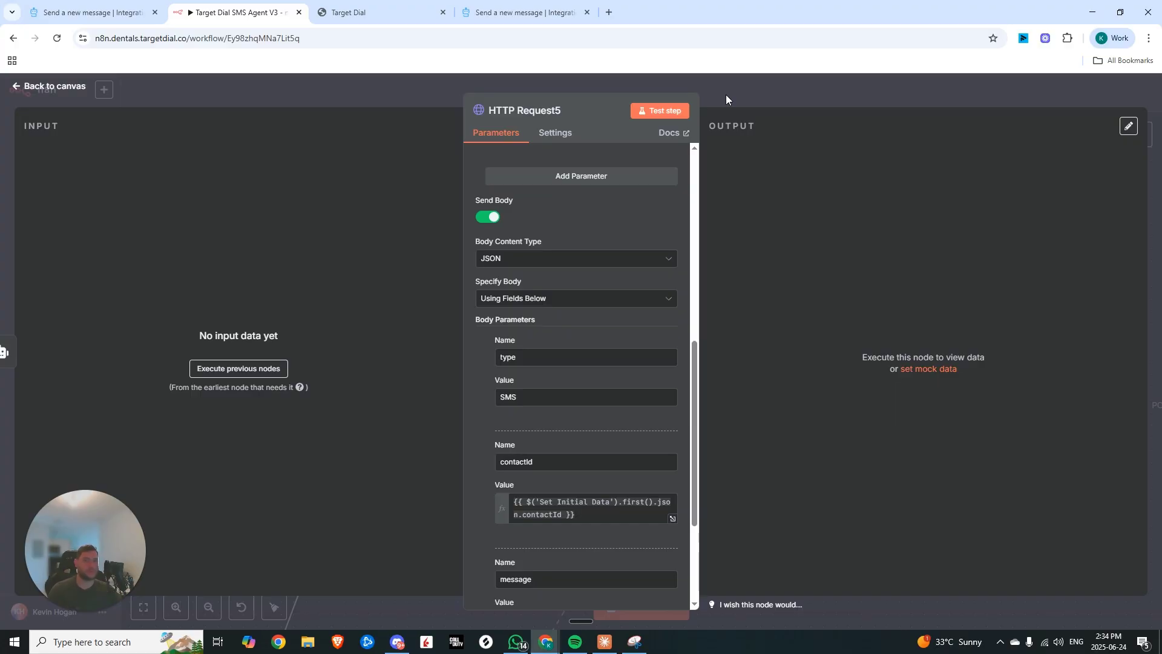
left_click_drag(520, 398, 490, 401)
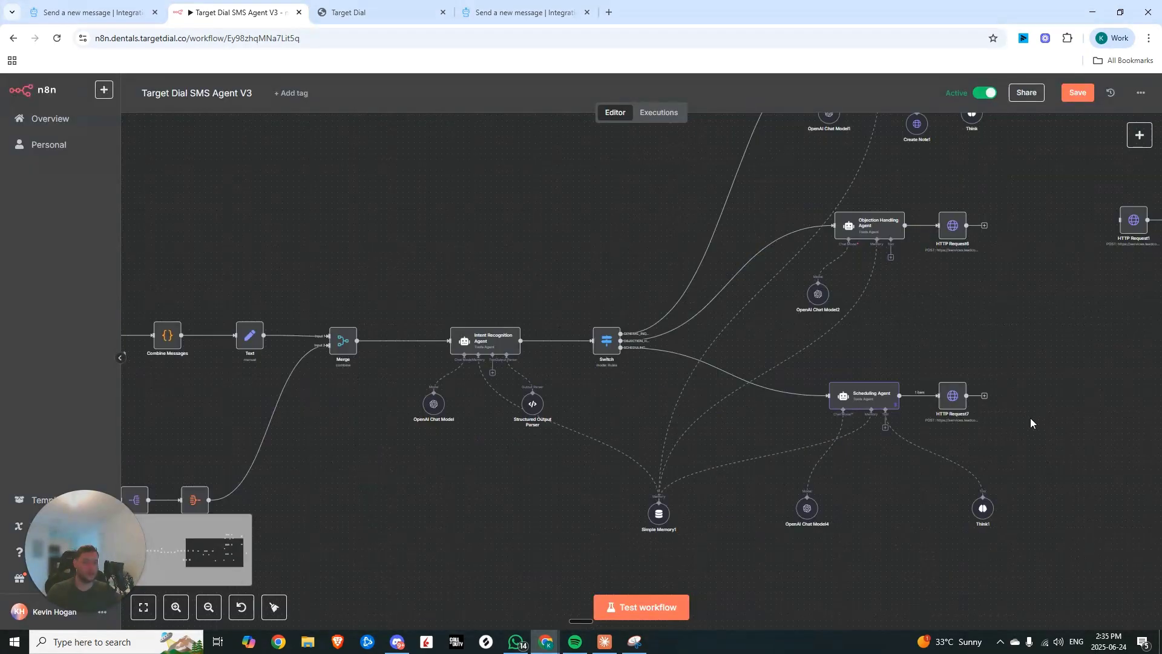
Step: Close the HTTP Request5 node and survey the whole workflow on the canvas, from the trigger to the agent branches
left_click_drag(1005, 358, 1127, 460)
scroll(403, 368, "down", 2)
left_click_drag(404, 368, 752, 338)
left_click_drag(625, 319, 813, 346)
left_click_drag(728, 292, 652, 178)
mouse_move(1057, 119)
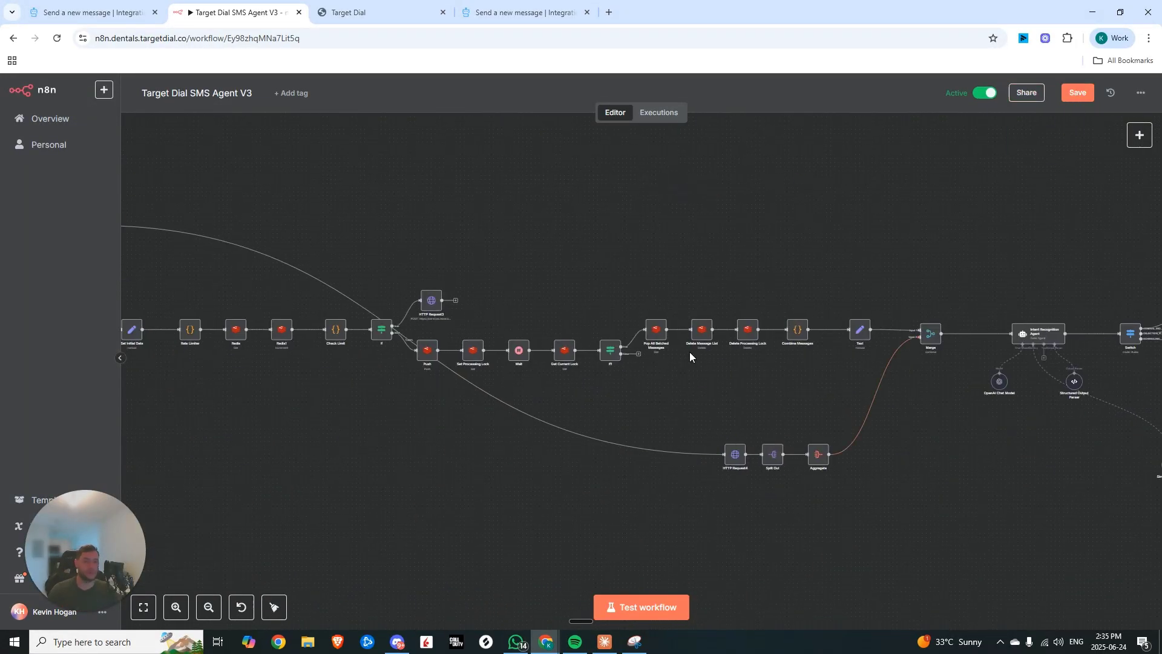
scroll(688, 308, "down", 4)
left_click_drag(681, 252, 553, 278)
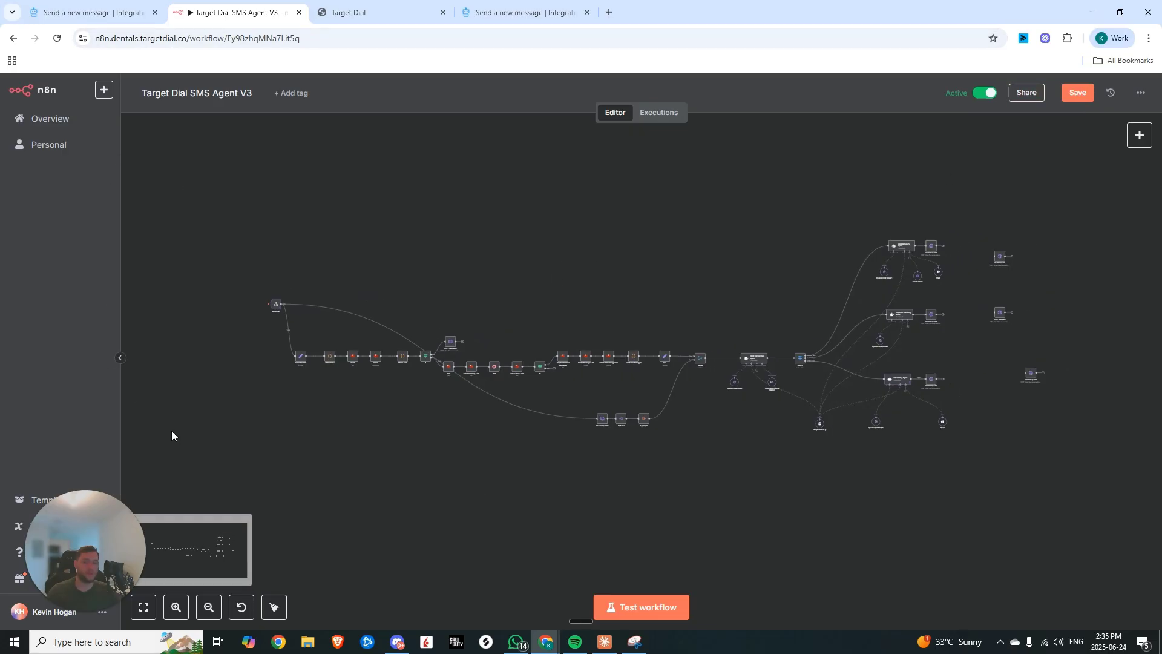